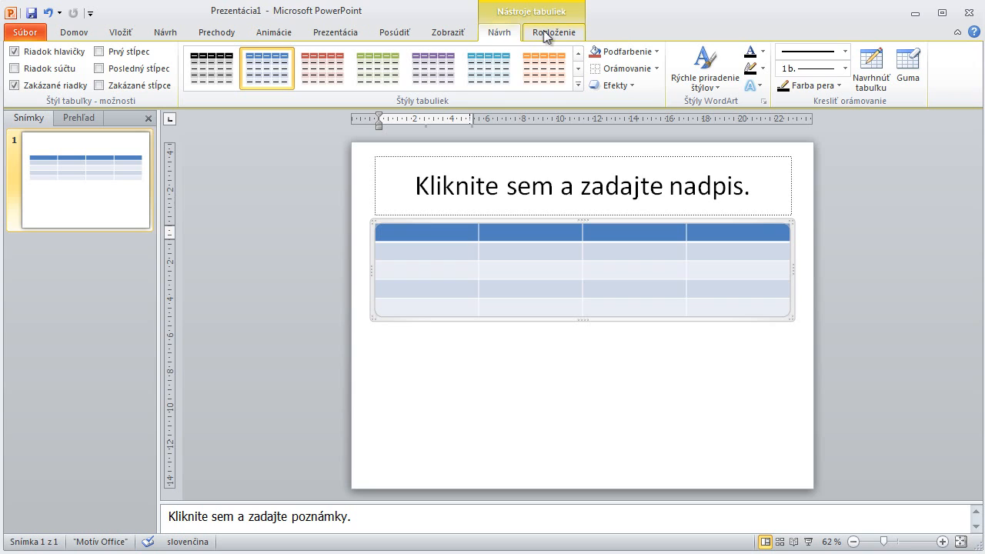
Delete the entire table from the slide.
{"action": "left_click", "coordinate": [548, 36]}
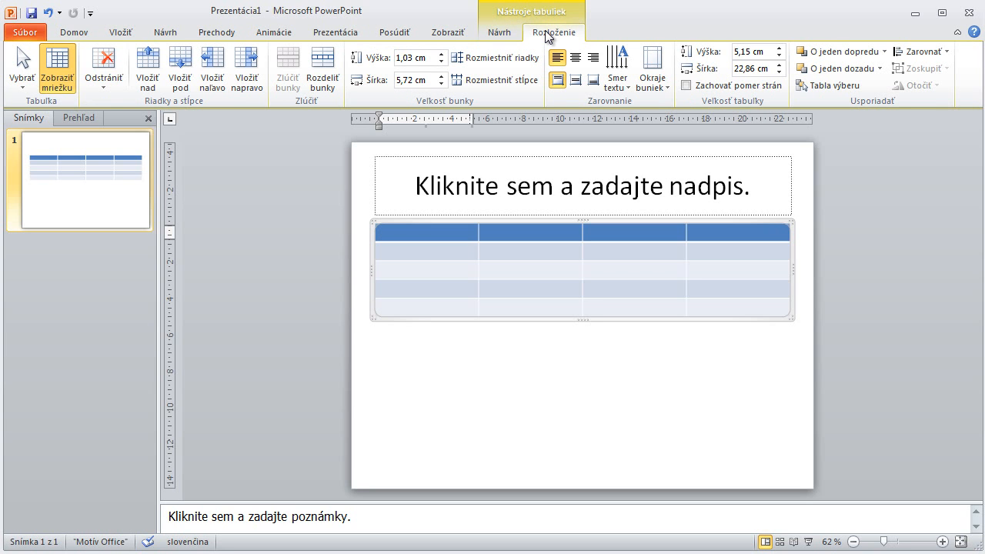
{"action": "left_click", "coordinate": [101, 81]}
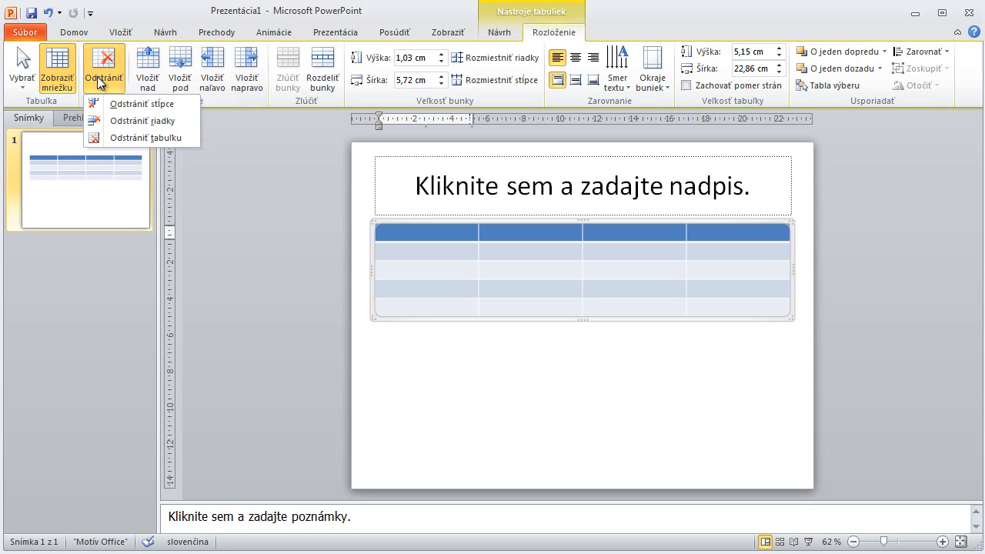
{"action": "left_click", "coordinate": [123, 140]}
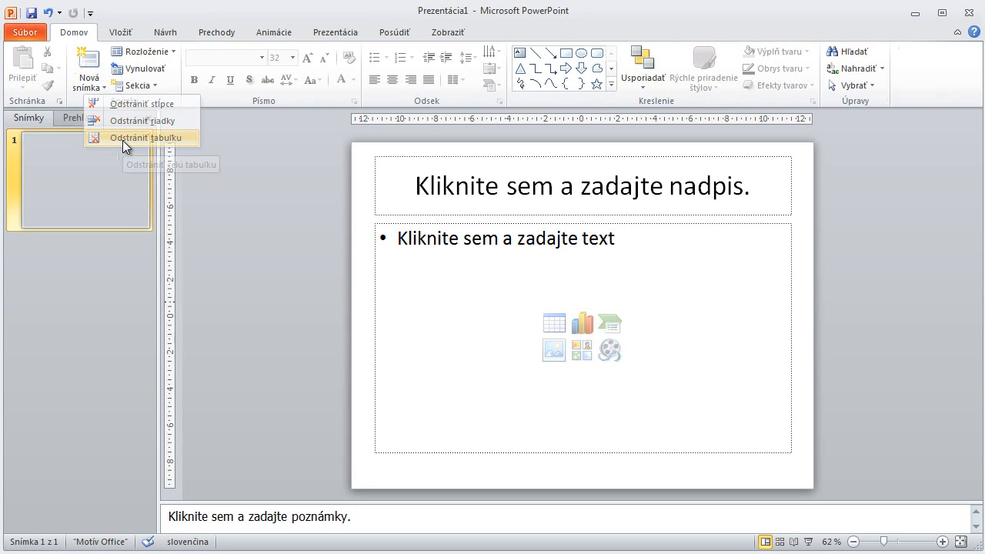
Insert a table with 4 columns and 5 rows into the slide's empty content placeholder.
{"action": "left_click", "coordinate": [425, 267]}
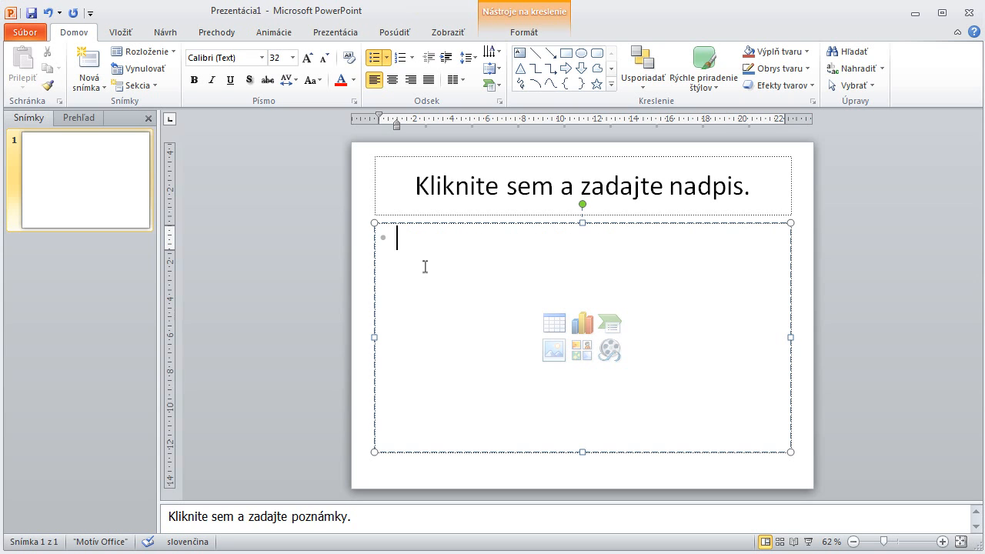
{"action": "left_click", "coordinate": [120, 37]}
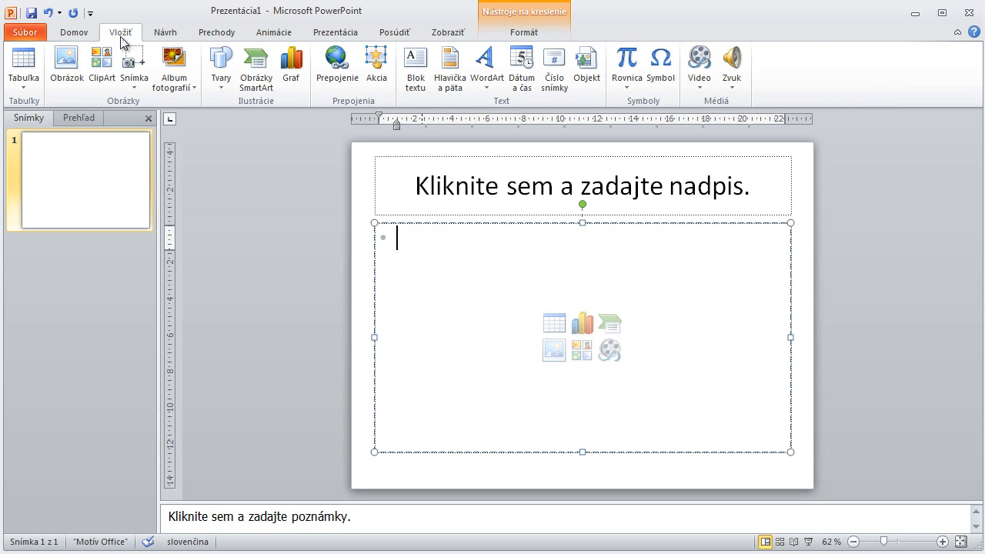
{"action": "left_click", "coordinate": [29, 92]}
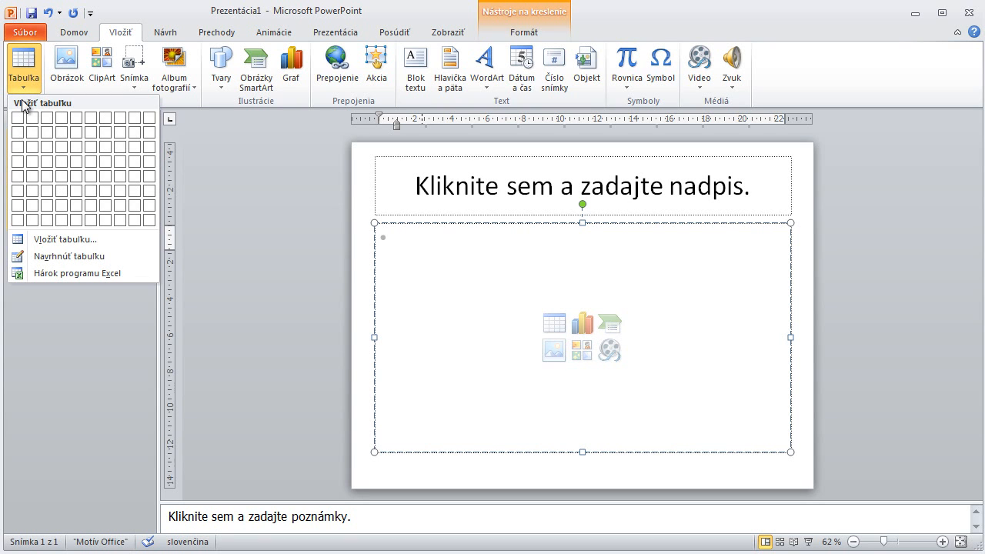
{"action": "left_click", "coordinate": [63, 171]}
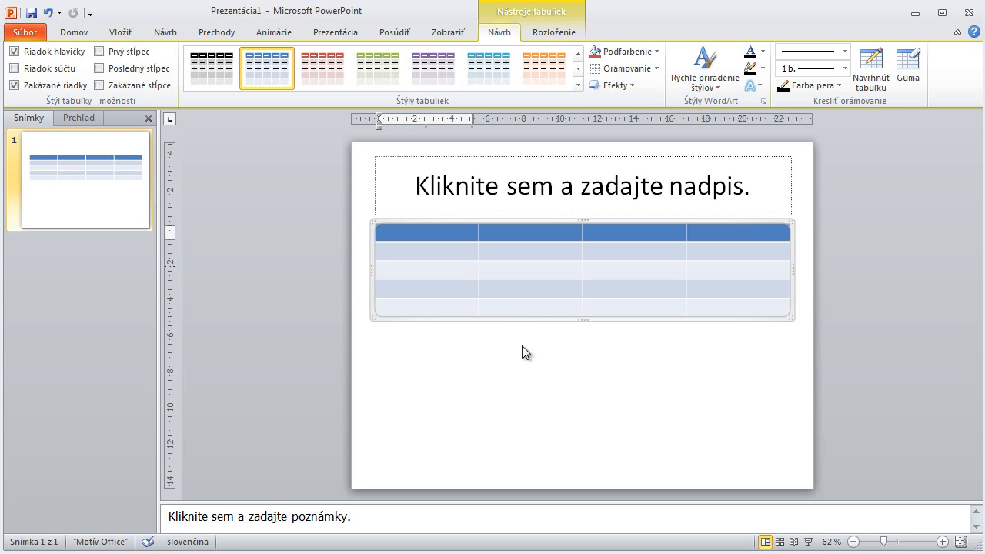
{"action": "left_click", "coordinate": [519, 270]}
{"action": "left_click", "coordinate": [729, 253]}
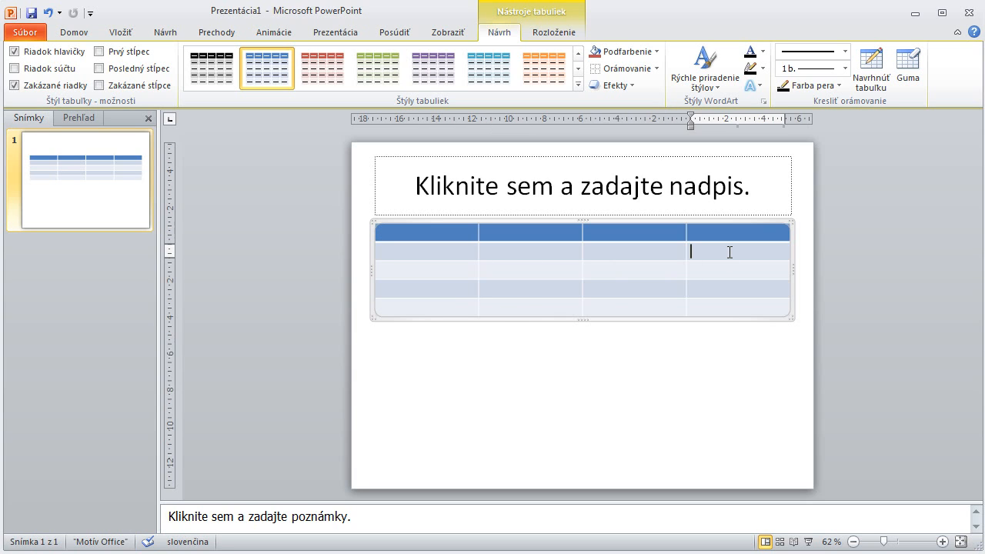
{"action": "left_click", "coordinate": [515, 310]}
{"action": "key", "text": "Up"}
{"action": "key", "text": "Up"}
{"action": "key", "text": "Right"}
{"action": "key", "text": "Right"}
{"action": "key", "text": "Left"}
{"action": "key", "text": "Left"}
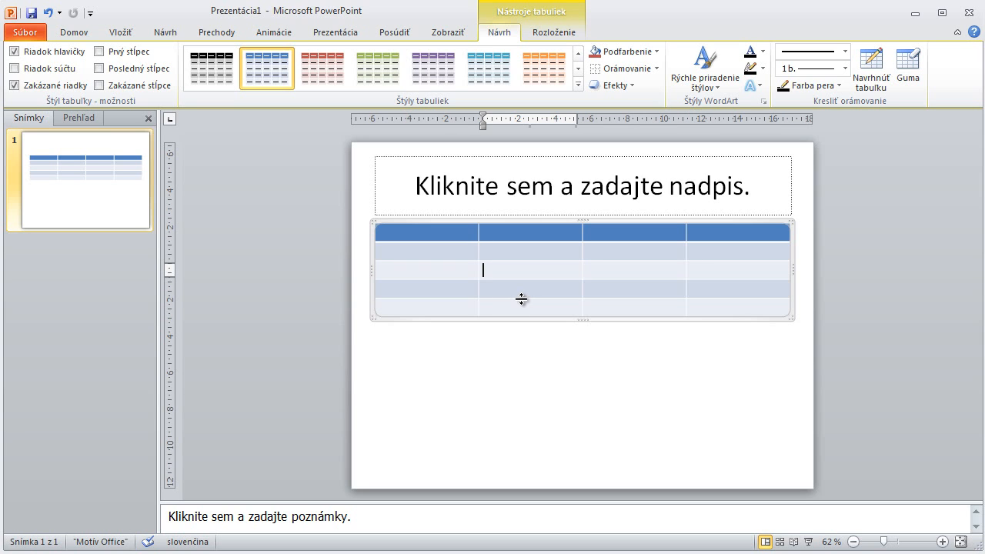
{"action": "key", "text": "Right"}
{"action": "key", "text": "Right"}
{"action": "key", "text": "Right"}
{"action": "key", "text": "Right"}
{"action": "key", "text": "Right"}
{"action": "key", "text": "Right"}
{"action": "key", "text": "Right"}
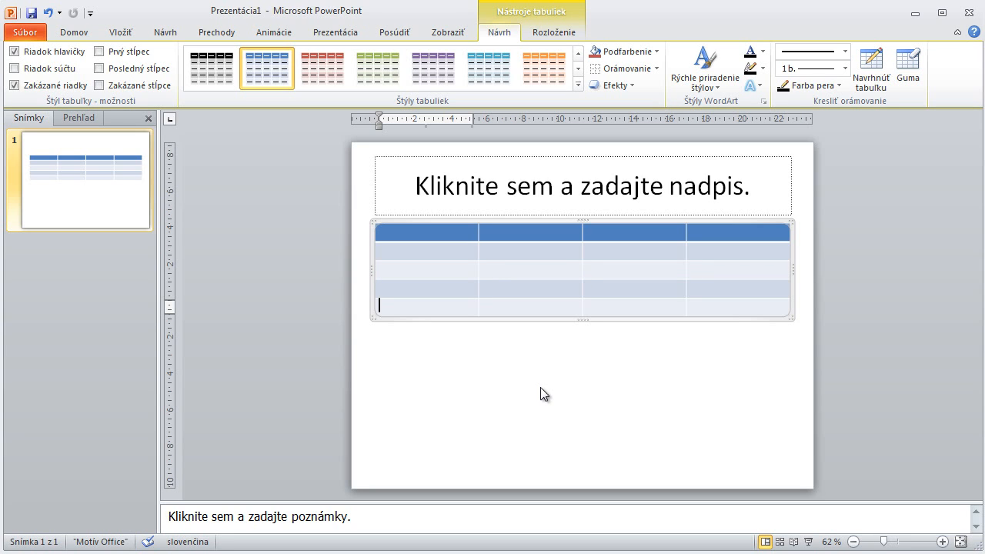
Enter the three people's names as headings in the second to fourth cells of the header row.
{"action": "left_click", "coordinate": [501, 242]}
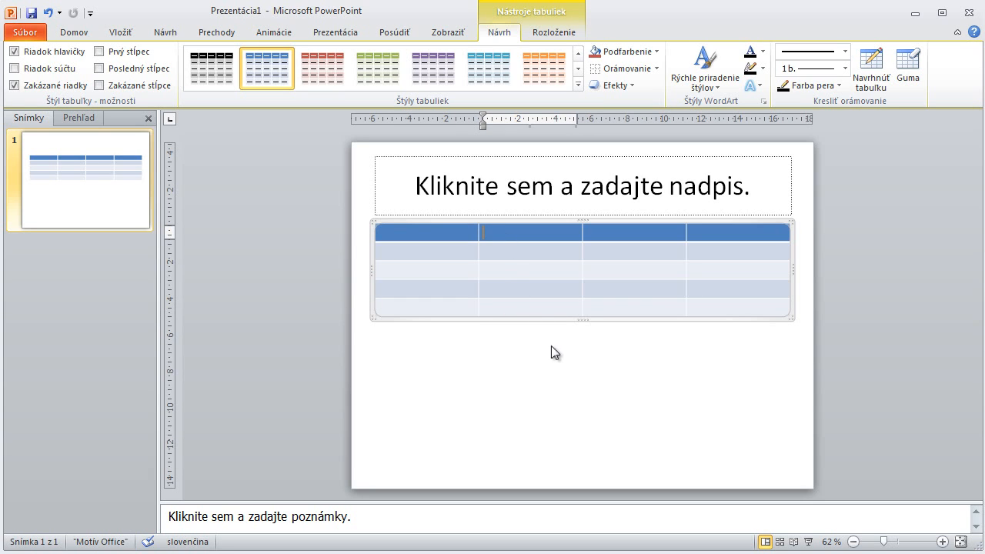
{"action": "type", "text": "Pankrác"}
{"action": "key", "text": "Tab"}
{"action": "type", "text": "Servác"}
{"action": "key", "text": "Tab"}
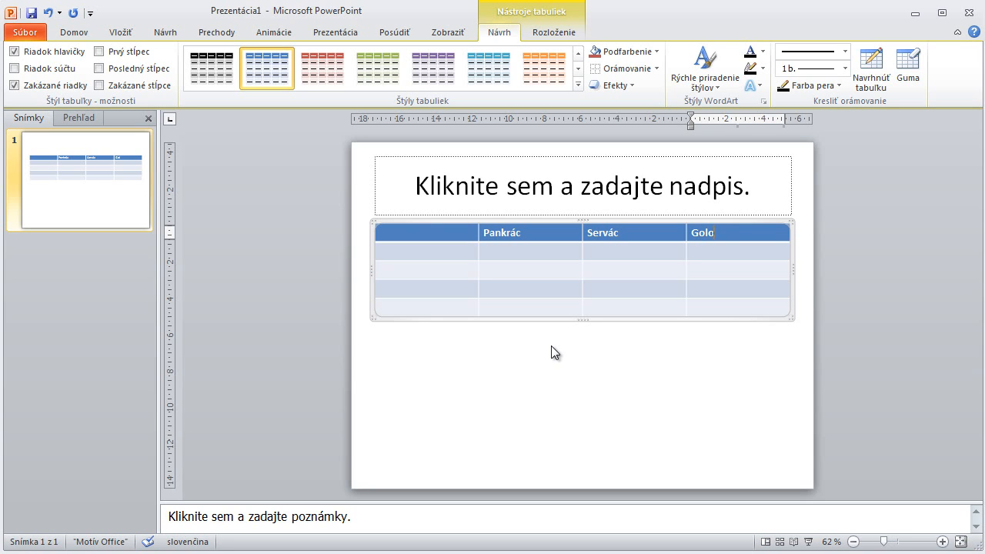
{"action": "key", "text": "Tab"}
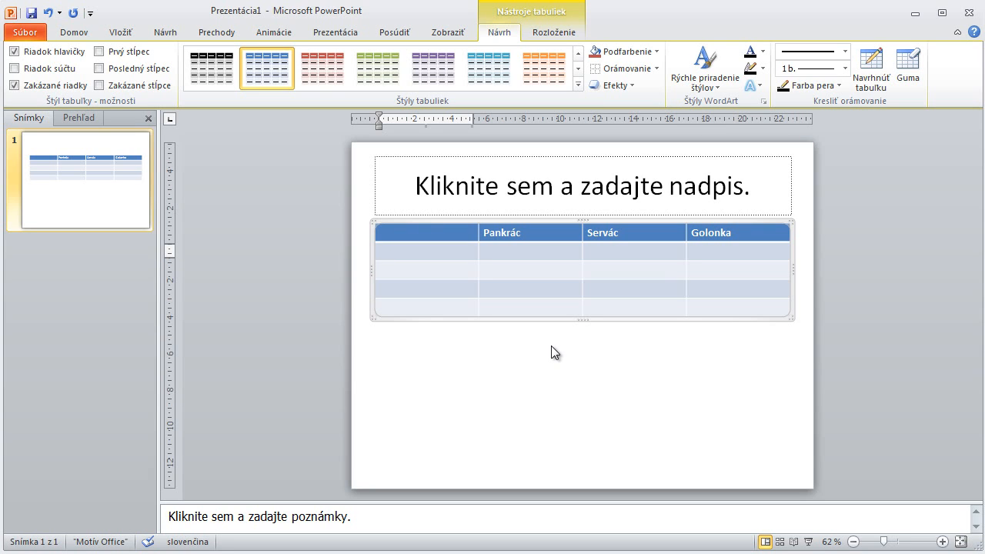
Fill the first column below the header with the weekdays Pondelok, Utorok, Streda and Štvrtok.
{"action": "type", "text": "Pondelok"}
{"action": "key", "text": "Down"}
{"action": "type", "text": "U"}
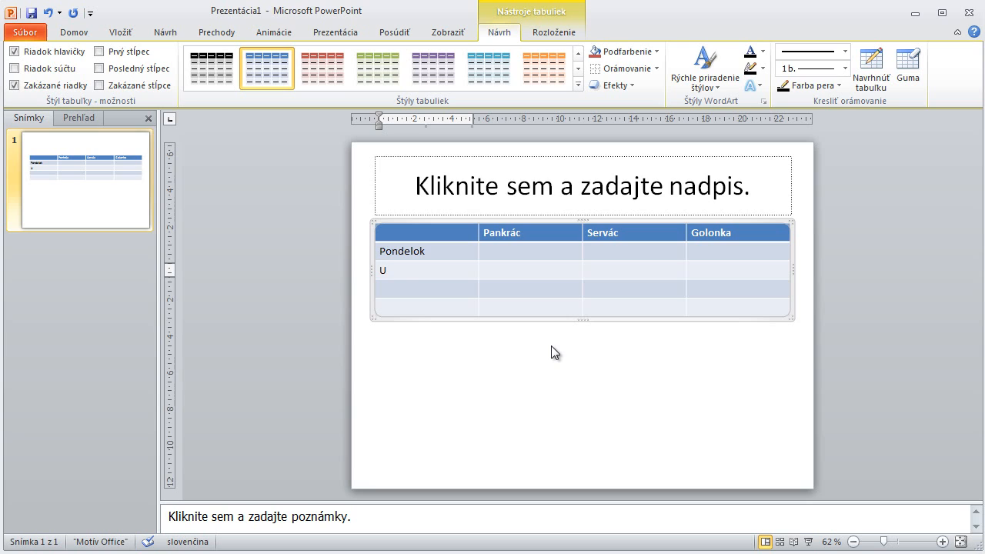
{"action": "type", "text": "torok"}
{"action": "key", "text": "Down"}
{"action": "type", "text": "Streda"}
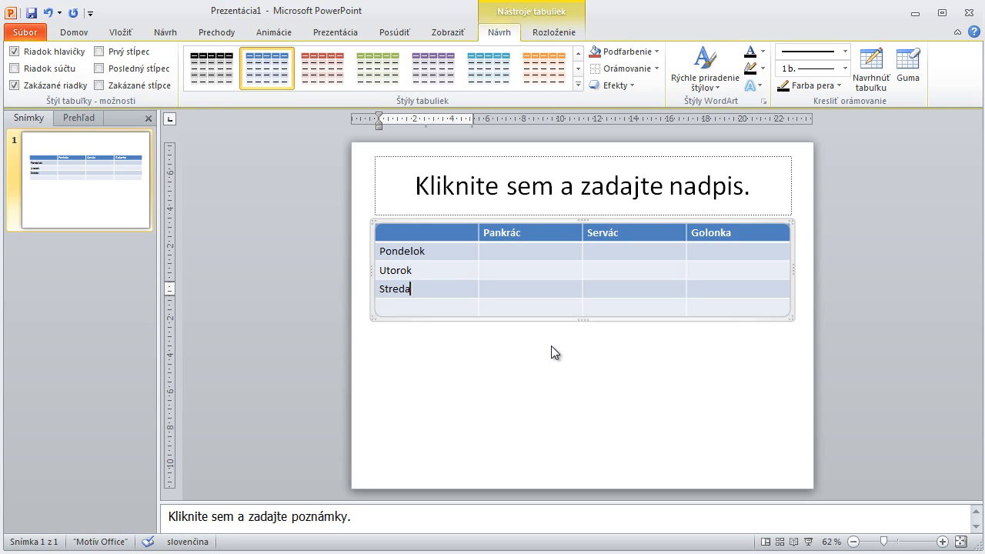
{"action": "key", "text": "Down"}
{"action": "type", "text": "Š"}
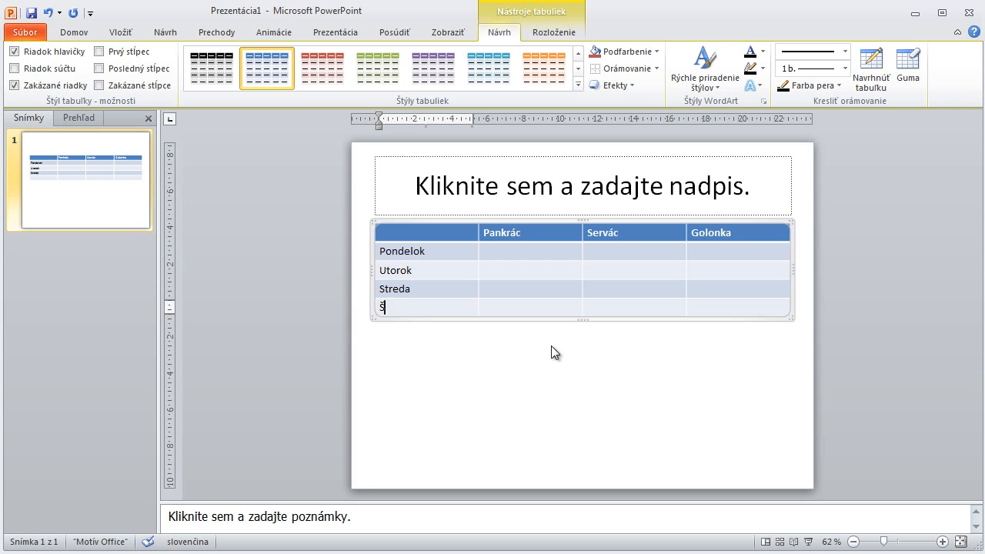
{"action": "type", "text": "tvrtok"}
{"action": "right_click", "coordinate": [531, 307]}
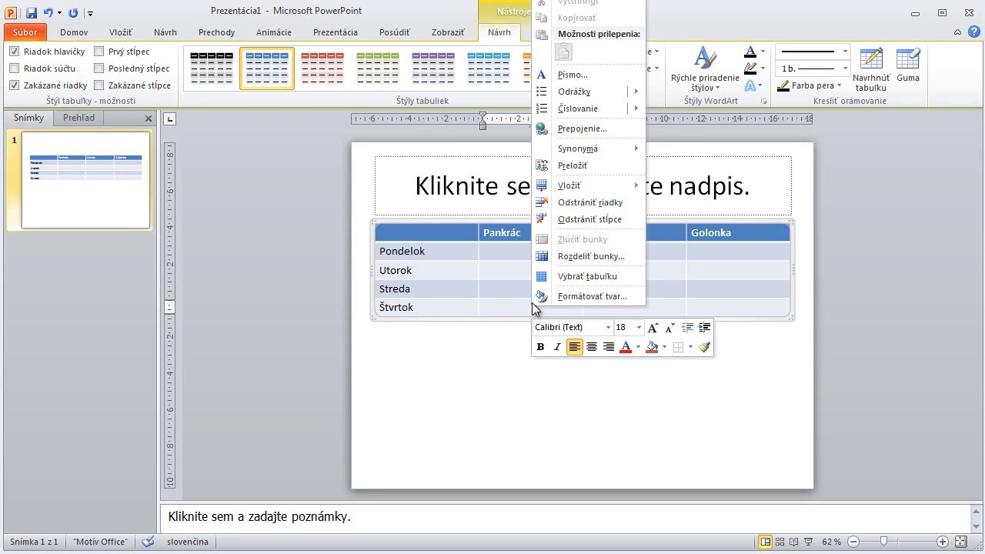
{"action": "mouse_move", "coordinate": [579, 191]}
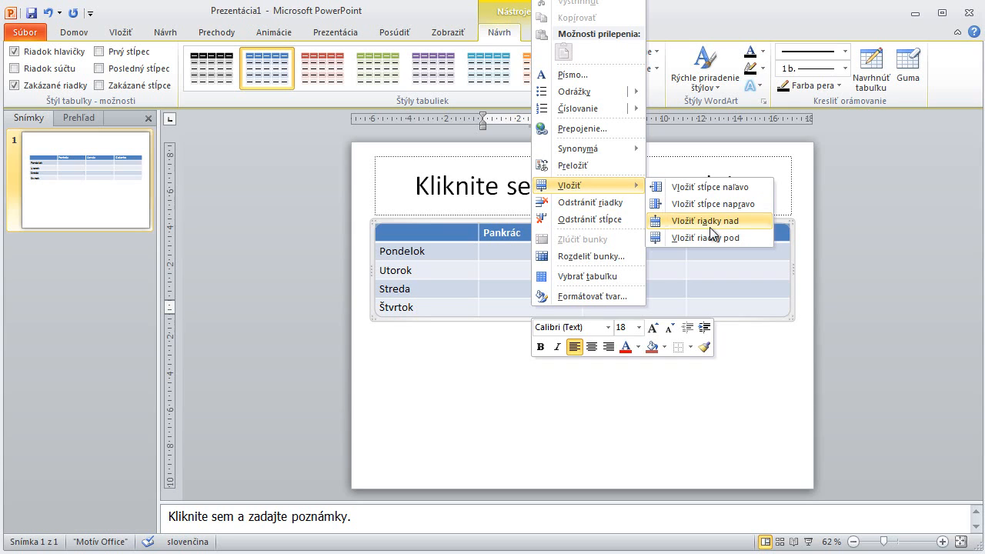
{"action": "left_click", "coordinate": [720, 305]}
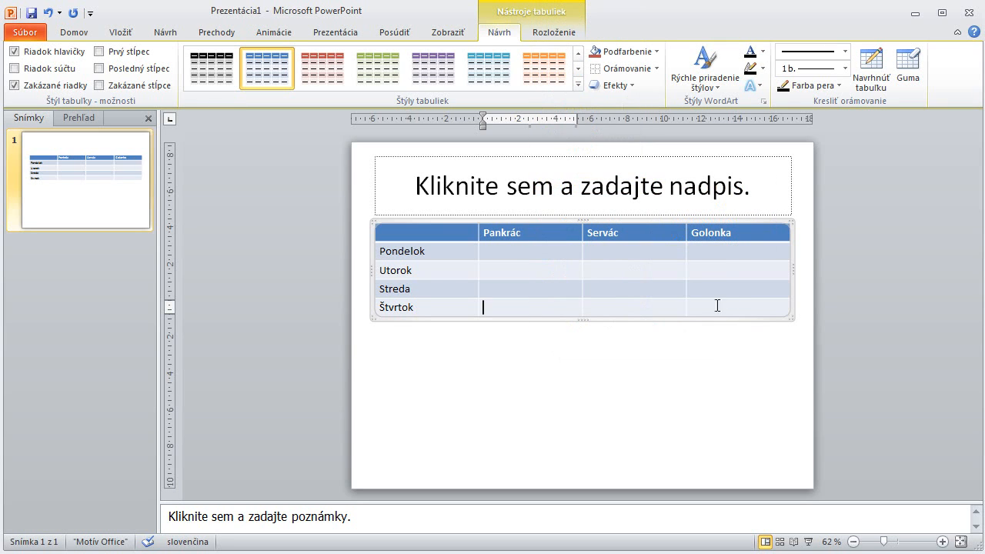
Add a new row at the end of the table and enter "Piatok" in its first cell.
{"action": "key", "text": "Tab"}
{"action": "key", "text": "Tab"}
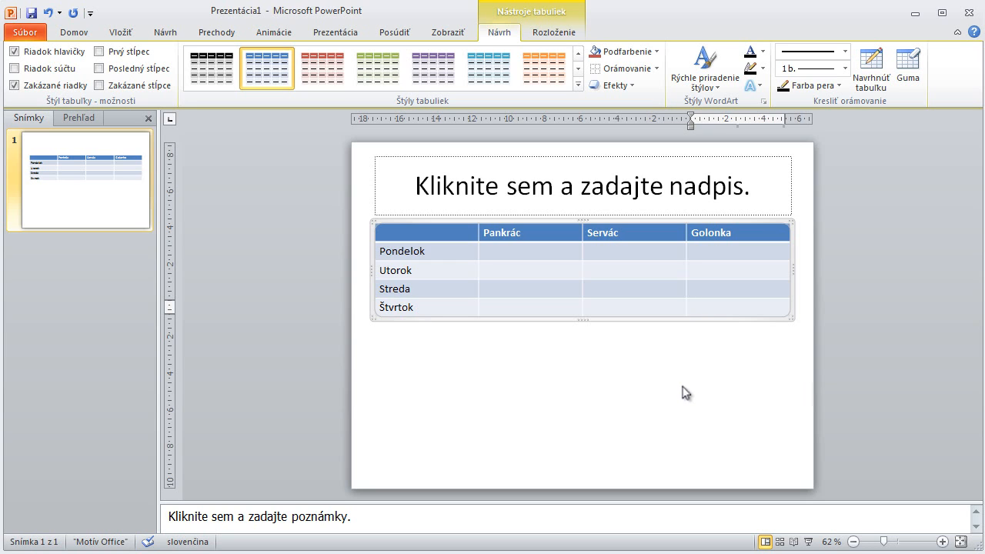
{"action": "key", "text": "Tab"}
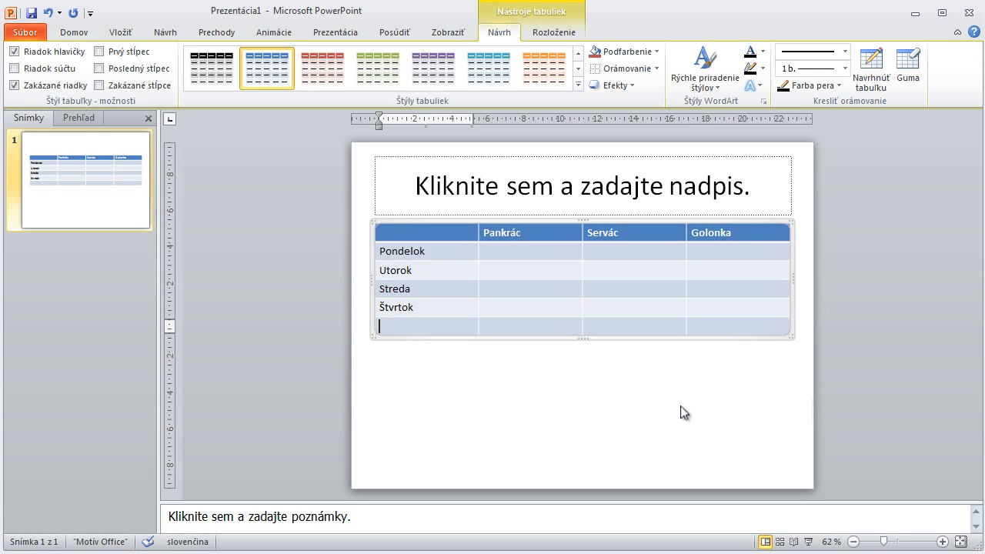
{"action": "type", "text": "Piatok"}
Insert the Wingdings check mark symbol (character code 252) into the Pondelok row's second column.
{"action": "left_click", "coordinate": [522, 251]}
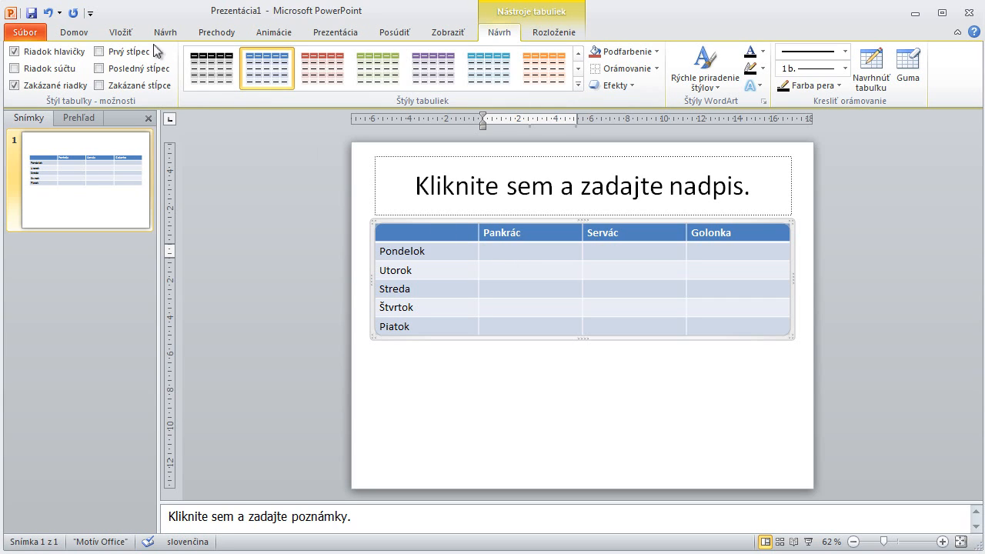
{"action": "left_click", "coordinate": [121, 32]}
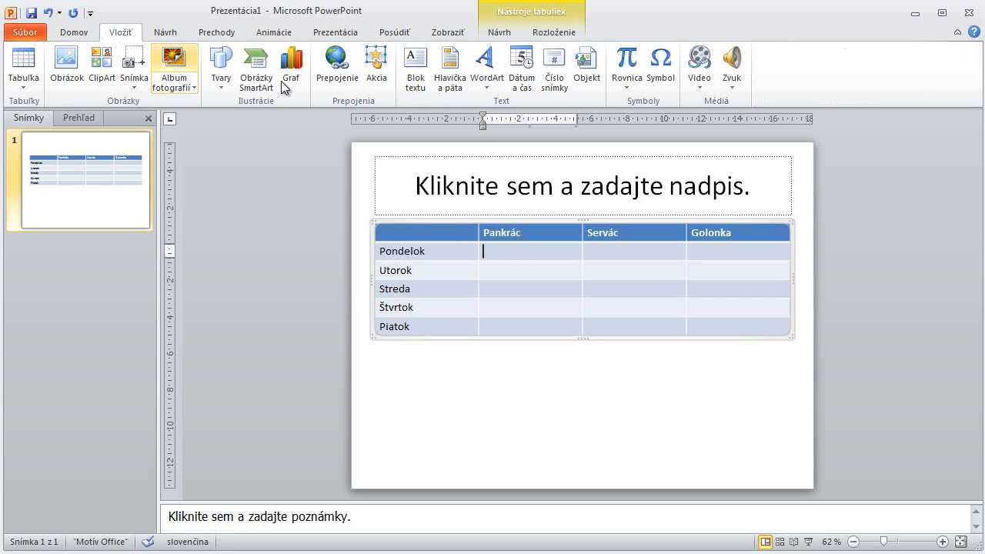
{"action": "left_click", "coordinate": [662, 77]}
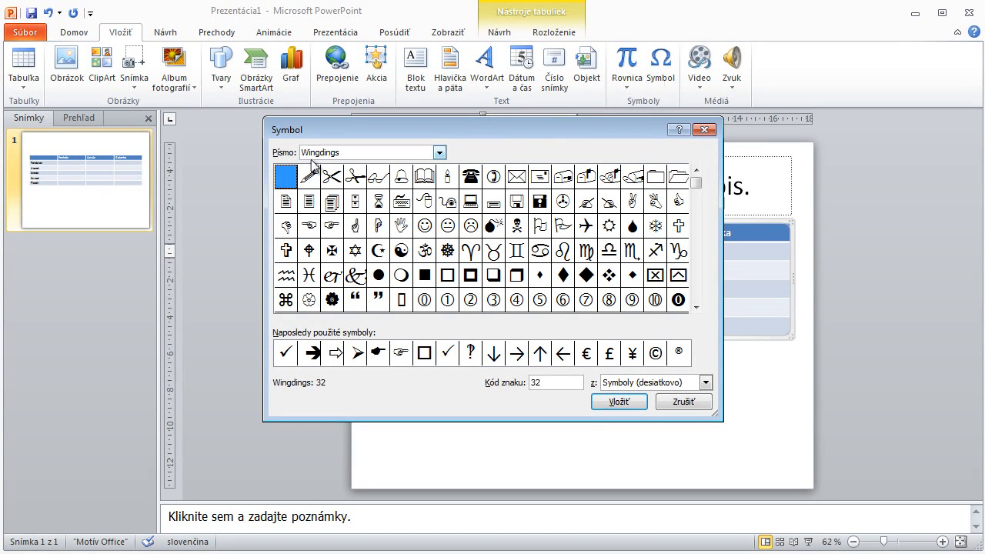
{"action": "left_click_drag", "start_coordinate": [695, 182], "coordinate": [700, 300]}
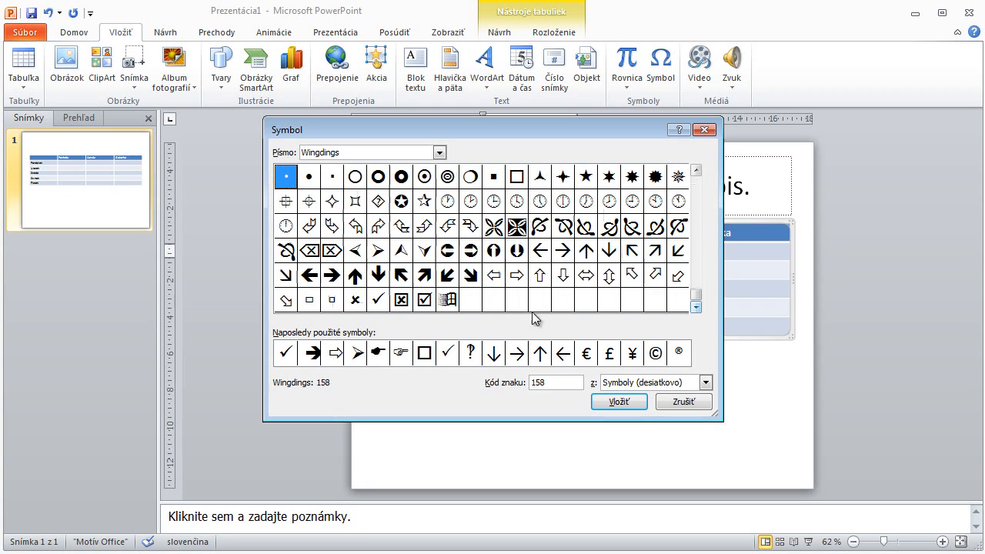
{"action": "left_click", "coordinate": [378, 302]}
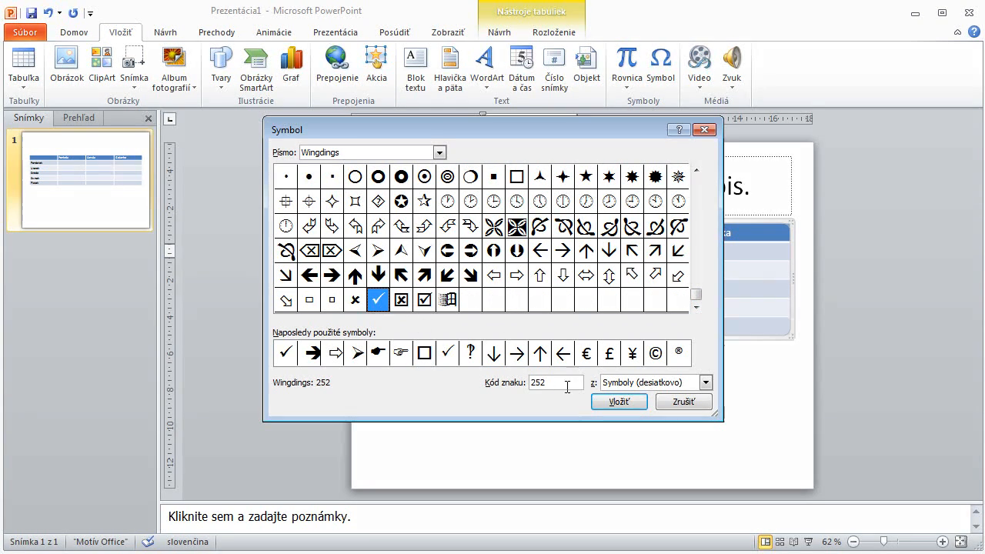
{"action": "left_click", "coordinate": [619, 403]}
{"action": "left_click", "coordinate": [677, 405]}
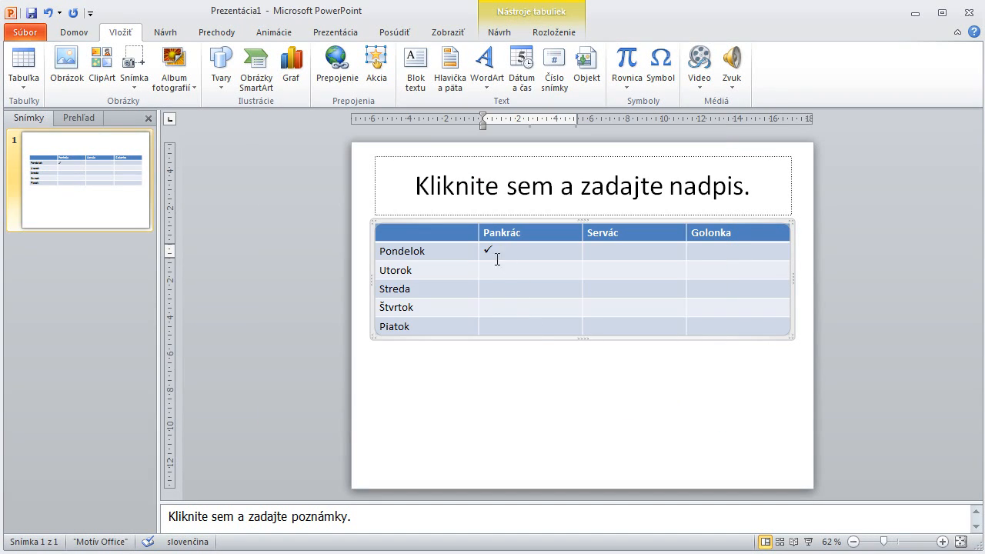
Copy the check mark into the third and fourth columns of the Pondelok row.
{"action": "double_click", "coordinate": [487, 252]}
{"action": "key", "text": "ctrl+c"}
{"action": "left_click", "coordinate": [610, 254]}
{"action": "key", "text": "ctrl+v"}
{"action": "left_click", "coordinate": [724, 256]}
{"action": "key", "text": "ctrl+v"}
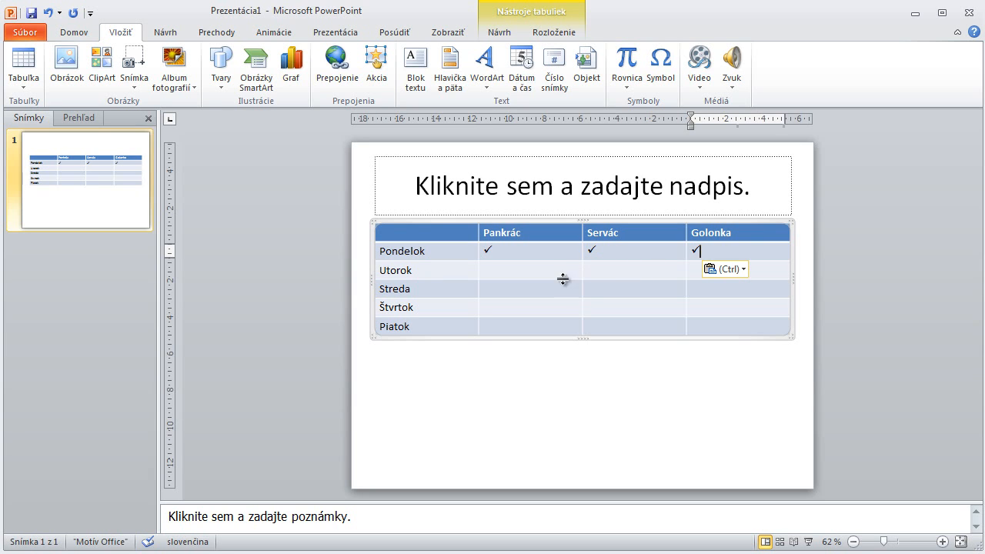
Paste the check mark into the Utorok row's second column and the Streda row's third and fourth columns.
{"action": "left_click", "coordinate": [554, 275]}
{"action": "key", "text": "ctrl+v"}
{"action": "left_click", "coordinate": [602, 286]}
{"action": "key", "text": "ctrl+v"}
{"action": "left_click", "coordinate": [728, 292]}
{"action": "key", "text": "ctrl+v"}
Paste the check mark into the second to fourth columns of the Štvrtok row and the third column of the Piatok row.
{"action": "left_click", "coordinate": [537, 307]}
{"action": "key", "text": "ctrl+v"}
{"action": "left_click", "coordinate": [621, 326]}
{"action": "key", "text": "ctrl+v"}
{"action": "left_click", "coordinate": [684, 311]}
{"action": "key", "text": "ctrl+v"}
{"action": "left_click", "coordinate": [627, 309]}
{"action": "key", "text": "ctrl+v"}
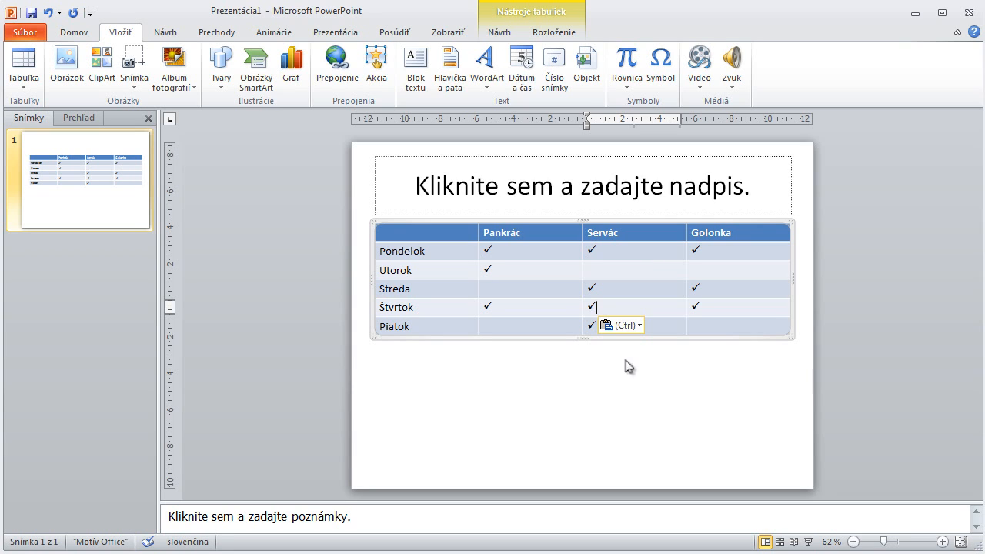
Enlarge the table to about 23.2 cm wide and 9.5 cm high.
{"action": "left_click_drag", "start_coordinate": [791, 335], "coordinate": [786, 393]}
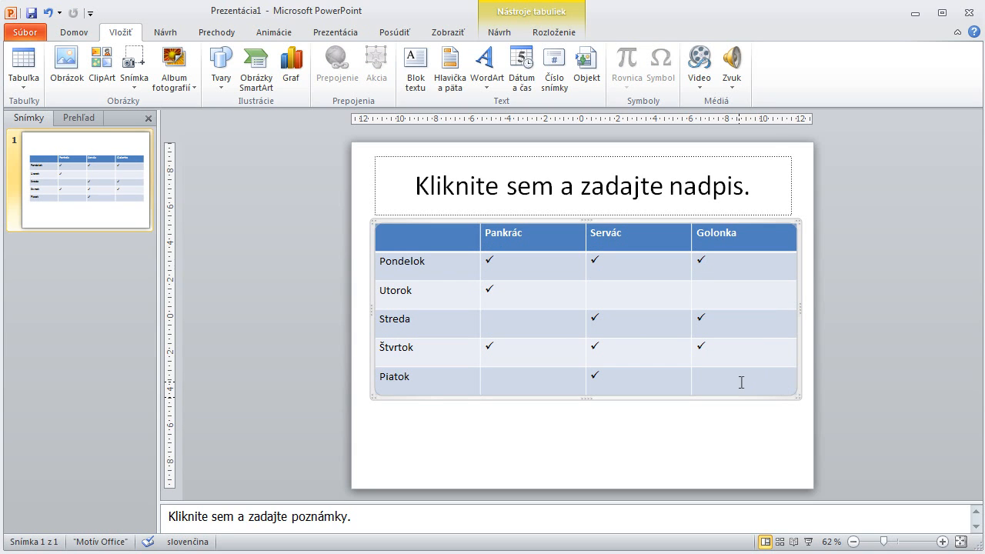
Centre the contents of all check mark cells horizontally and align them vertically to the cell bottoms.
{"action": "left_click_drag", "start_coordinate": [486, 265], "coordinate": [702, 378]}
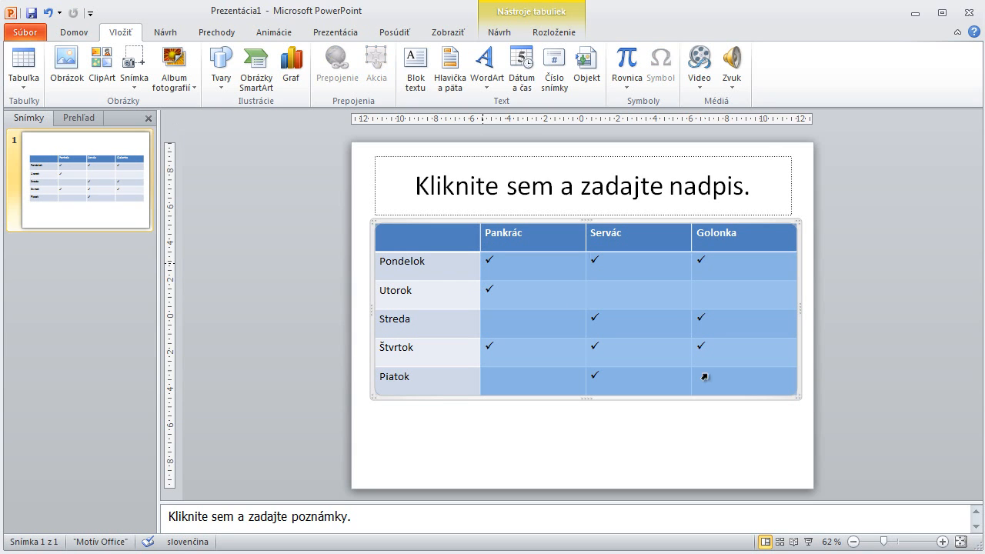
{"action": "left_click", "coordinate": [554, 33]}
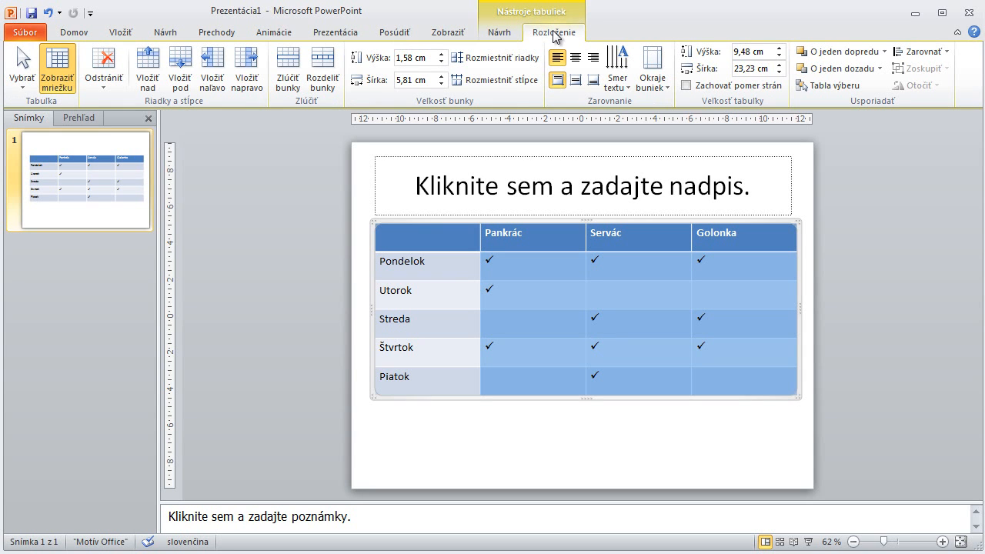
{"action": "left_click", "coordinate": [577, 59]}
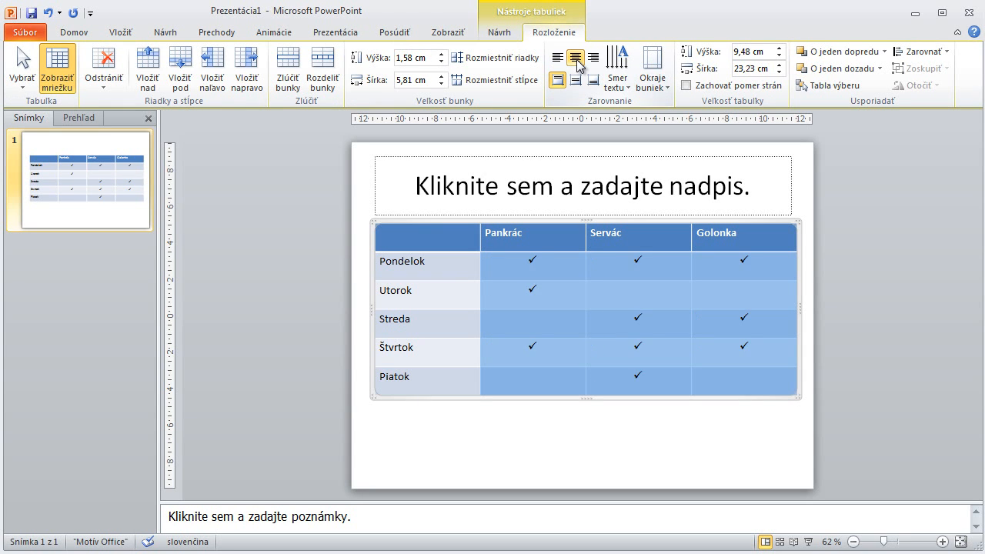
{"action": "left_click", "coordinate": [593, 58]}
{"action": "left_click", "coordinate": [577, 58]}
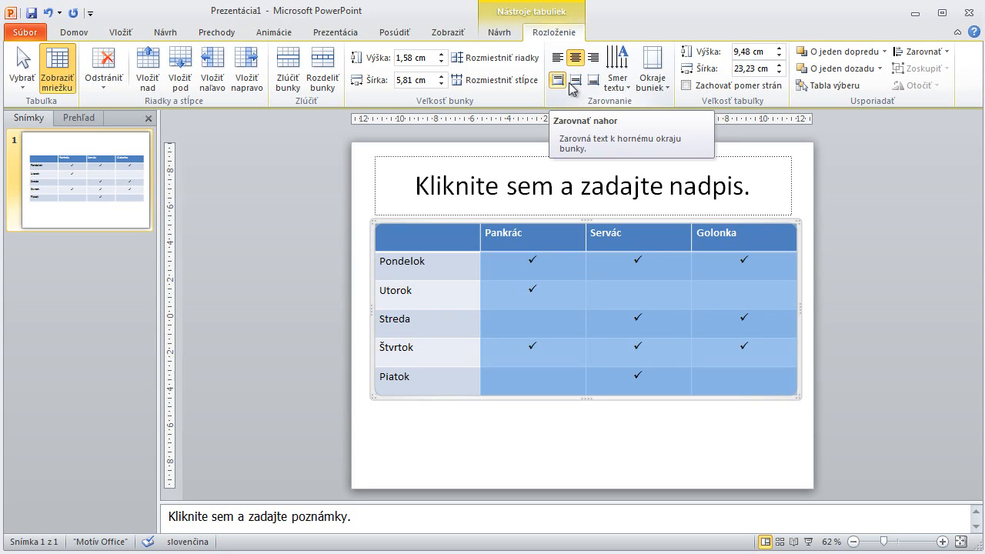
{"action": "left_click", "coordinate": [576, 81]}
{"action": "left_click", "coordinate": [597, 89]}
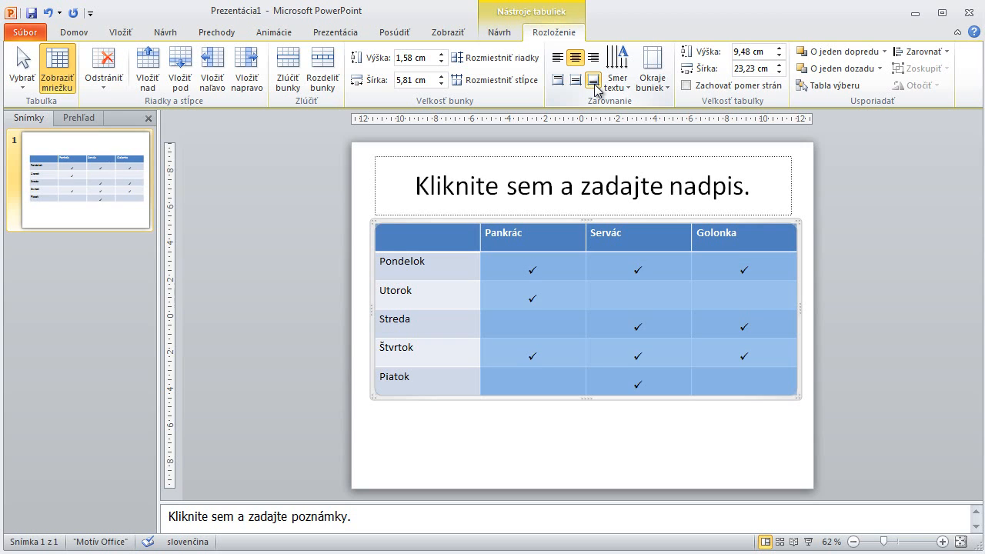
Centre the check mark cells' contents vertically and shade all the table's cells with a light blue theme colour.
{"action": "left_click", "coordinate": [579, 89]}
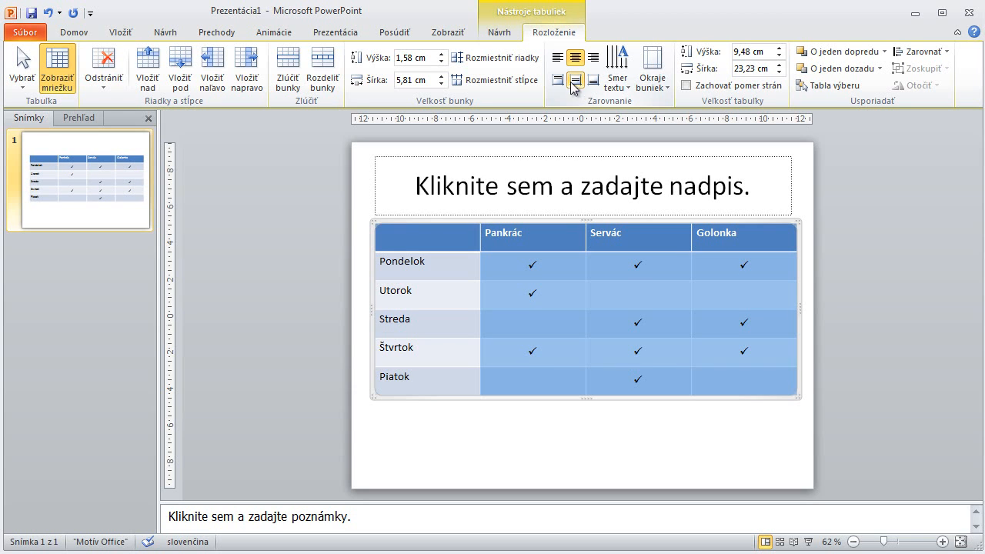
{"action": "left_click", "coordinate": [504, 34]}
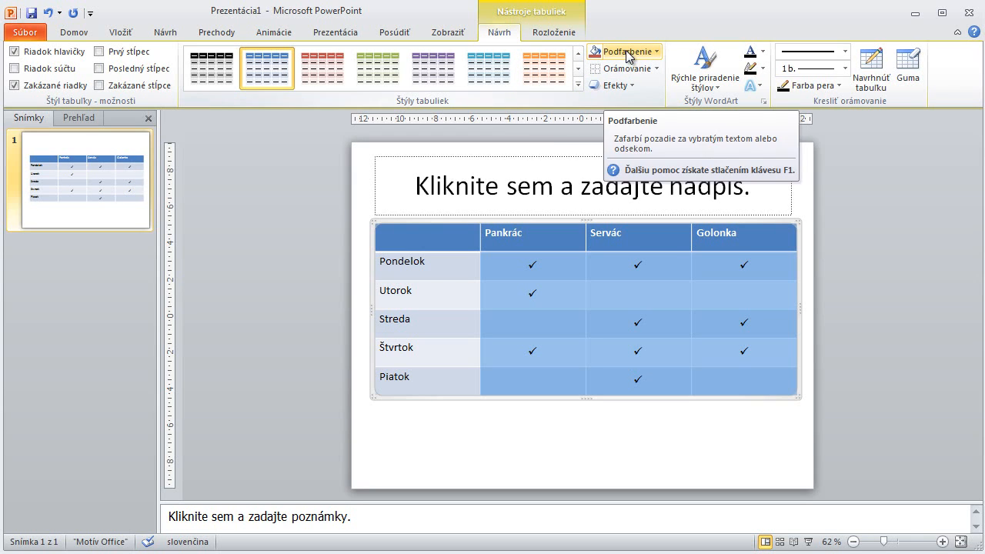
{"action": "left_click_drag", "start_coordinate": [432, 242], "coordinate": [747, 411]}
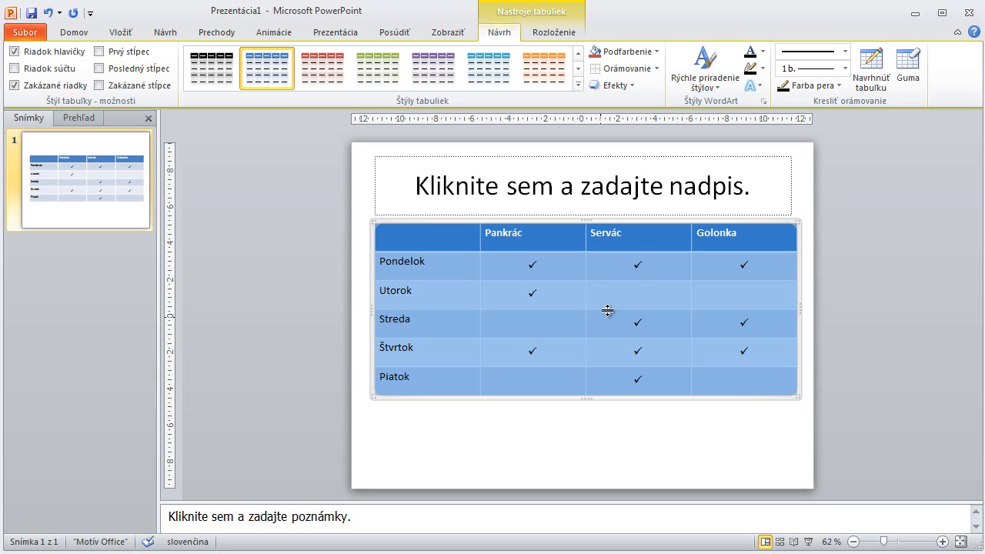
{"action": "left_click", "coordinate": [657, 52]}
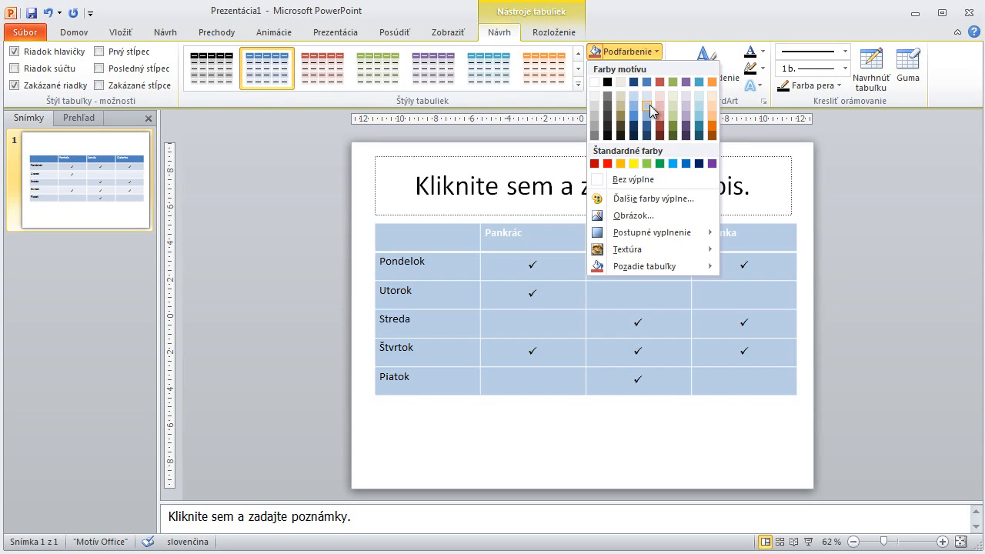
{"action": "left_click", "coordinate": [649, 105]}
Apply the orange style from the second row of the medium table styles to the table.
{"action": "left_click", "coordinate": [657, 69]}
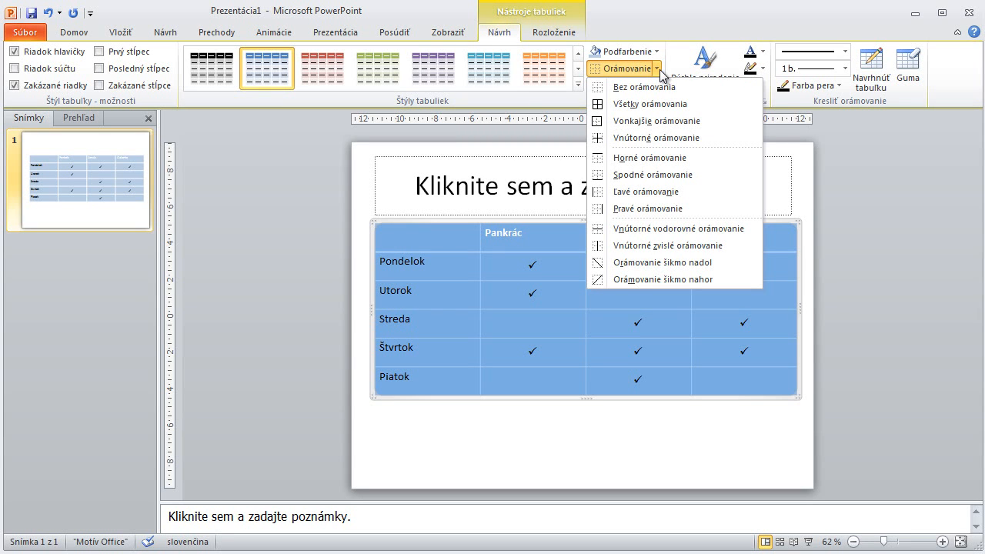
{"action": "left_click", "coordinate": [658, 69]}
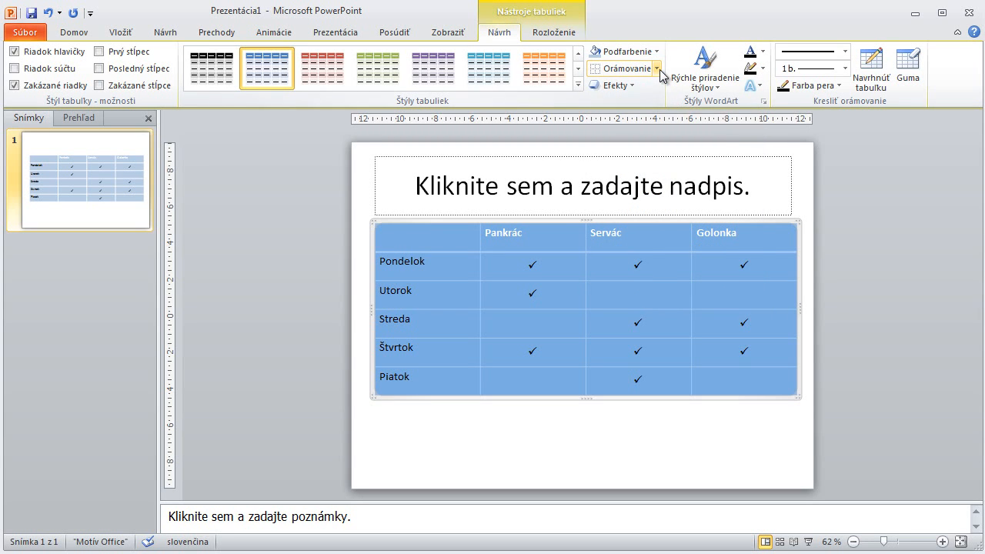
{"action": "left_click", "coordinate": [578, 84]}
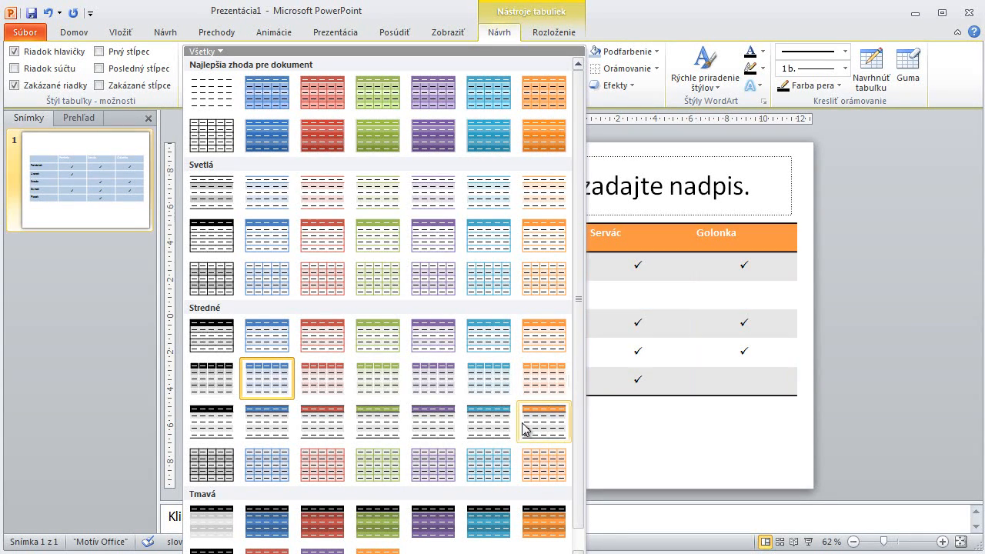
{"action": "left_click", "coordinate": [542, 389]}
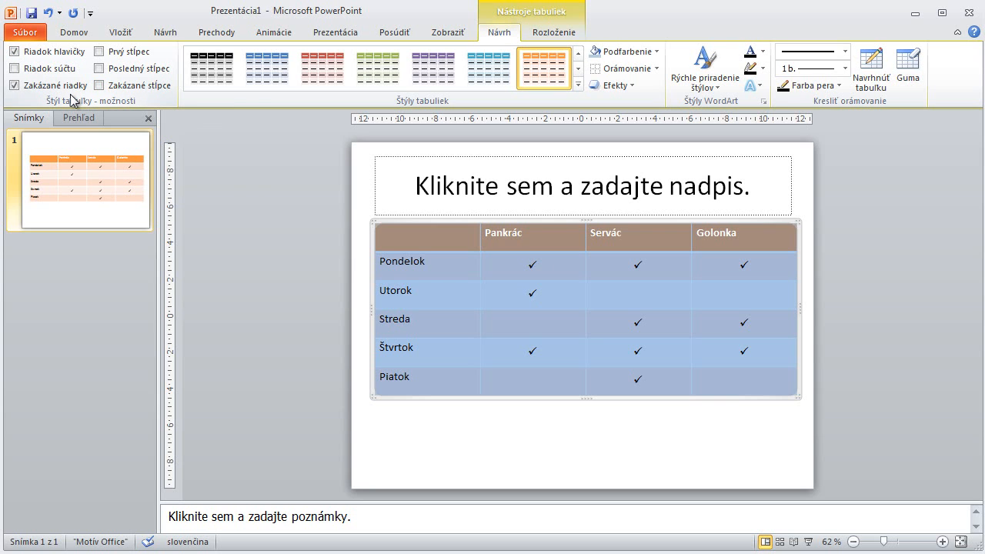
Turn off the table's banded rows and header row style options.
{"action": "left_click", "coordinate": [14, 86]}
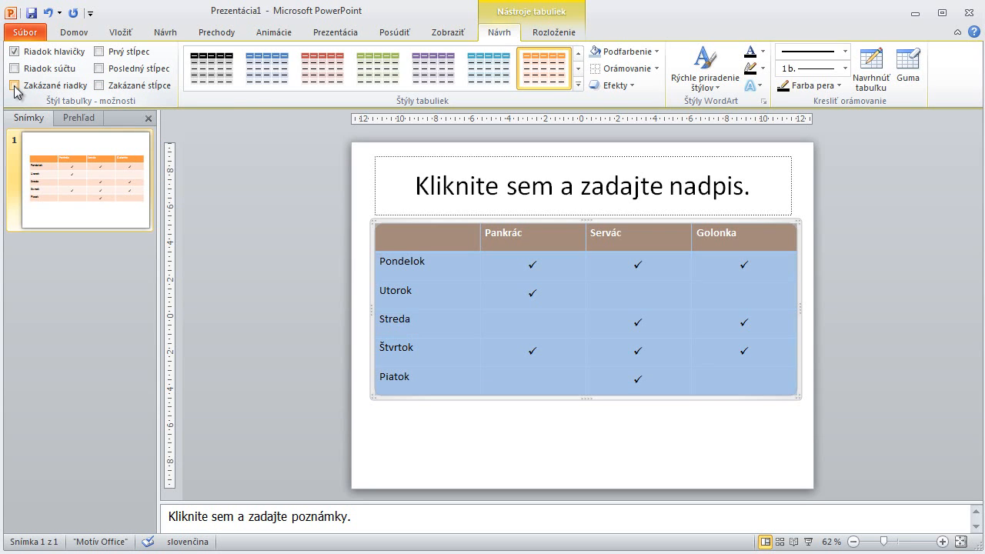
{"action": "left_click", "coordinate": [14, 51]}
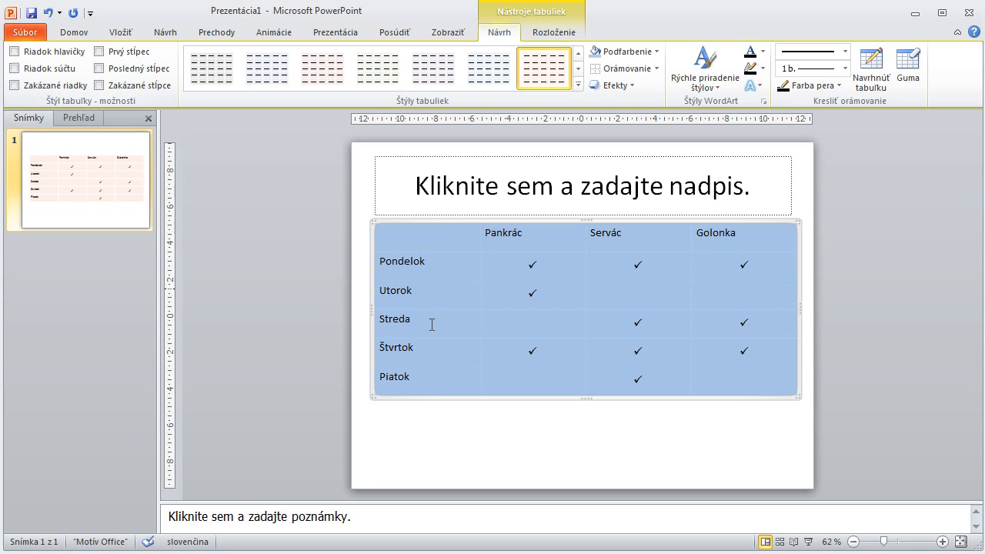
{"action": "left_click", "coordinate": [501, 349]}
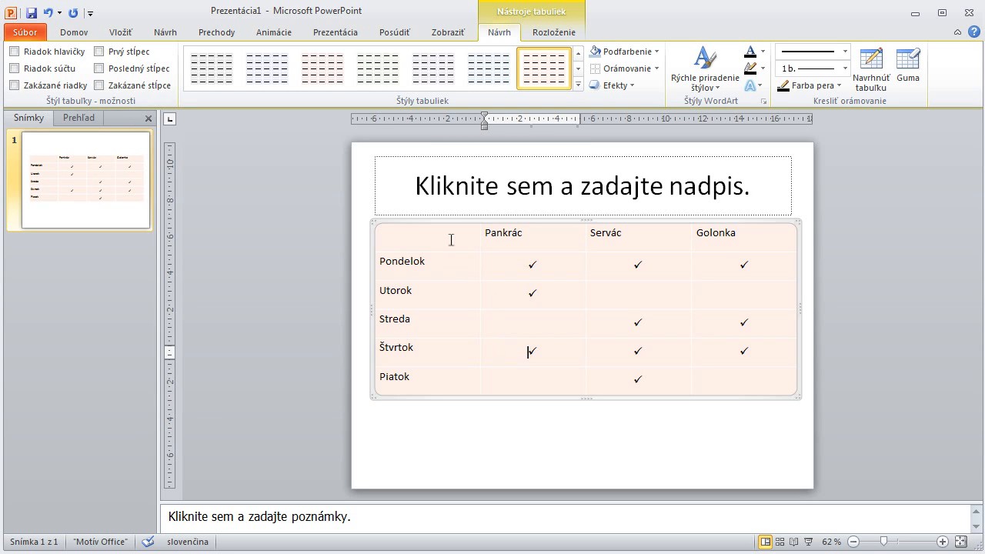
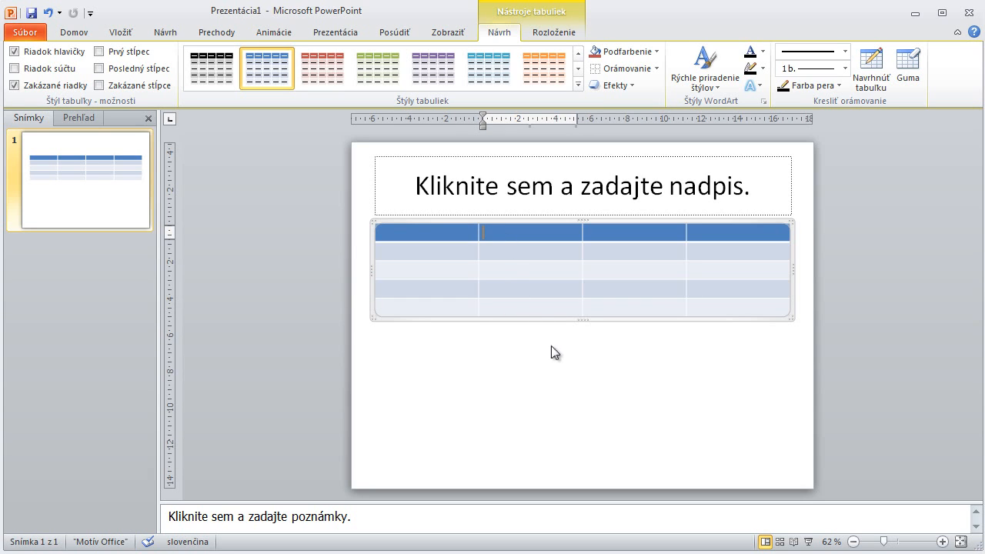
Fill the second to fourth columns of the new table's header row with the three people's names.
{"action": "type", "text": "Pankrác"}
{"action": "key", "text": "Tab"}
{"action": "type", "text": "Servác"}
{"action": "key", "text": "Tab"}
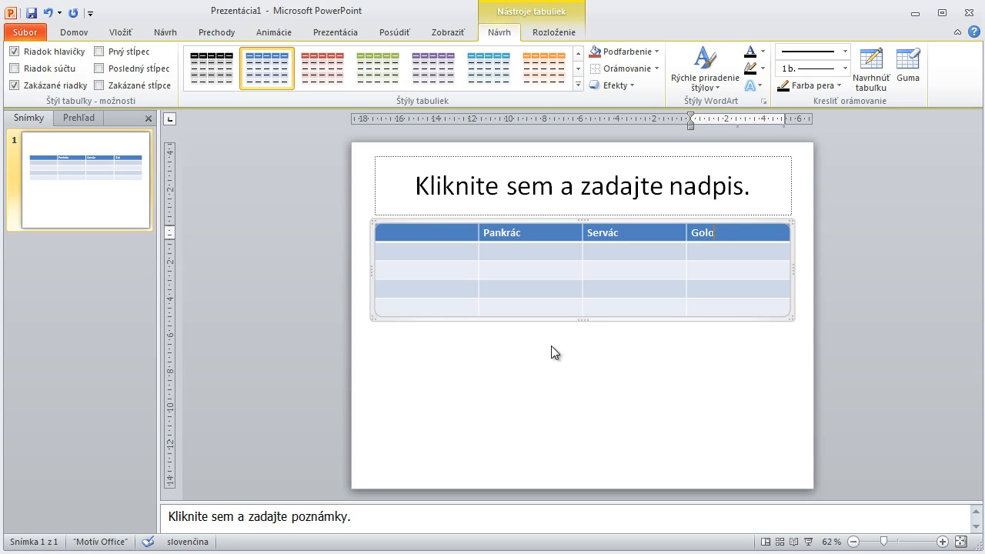
{"action": "key", "text": "Tab"}
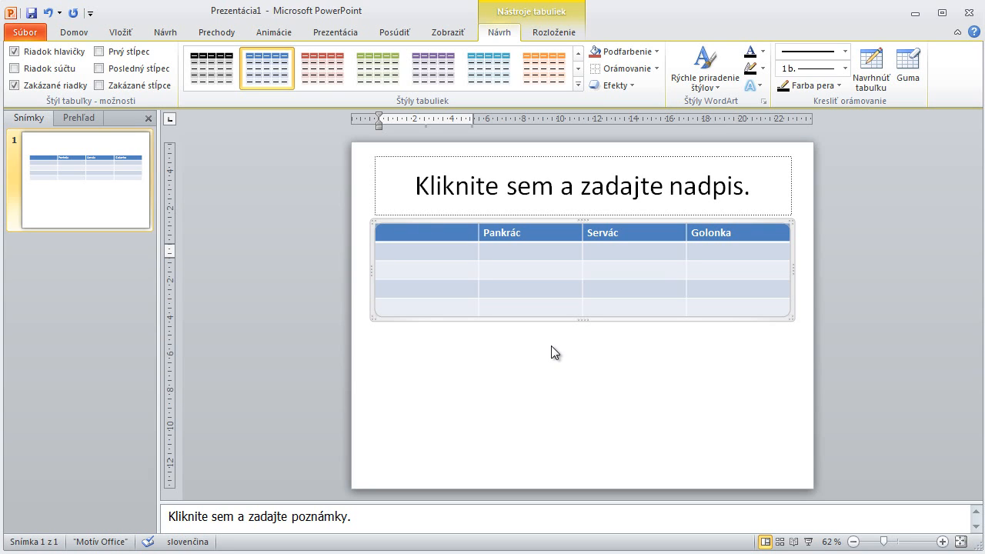
Fill the first column below the header with the weekdays Pondelok, Utorok, Streda and Štvrtok.
{"action": "type", "text": "Pondelok"}
{"action": "key", "text": "Down"}
{"action": "type", "text": "Utoro"}
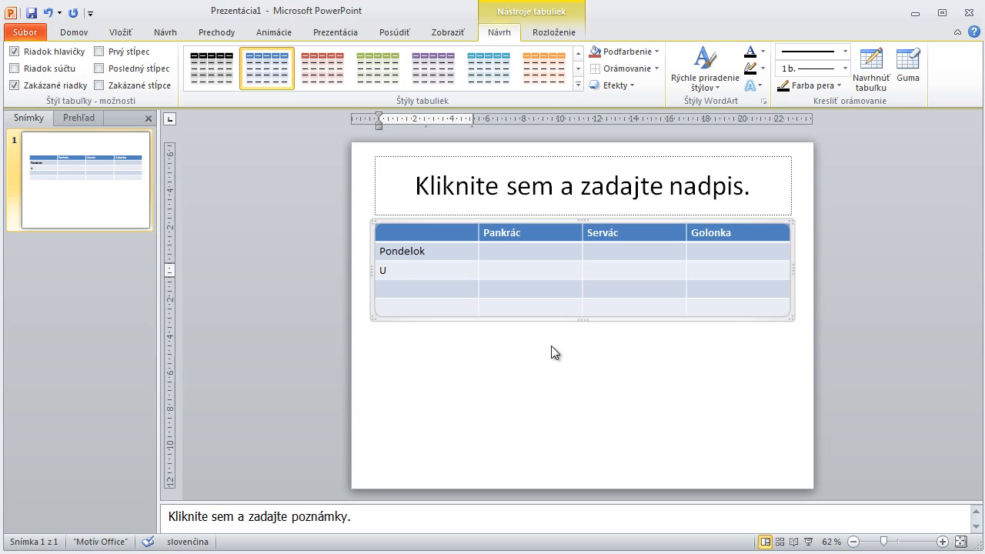
{"action": "key", "text": "Down"}
{"action": "type", "text": "Streda"}
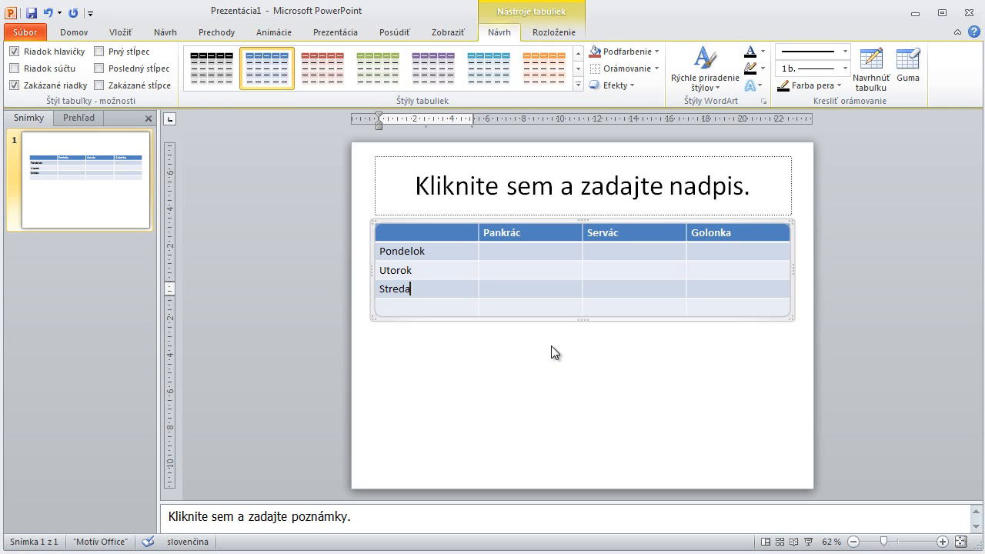
{"action": "key", "text": "Down"}
{"action": "type", "text": "Š"}
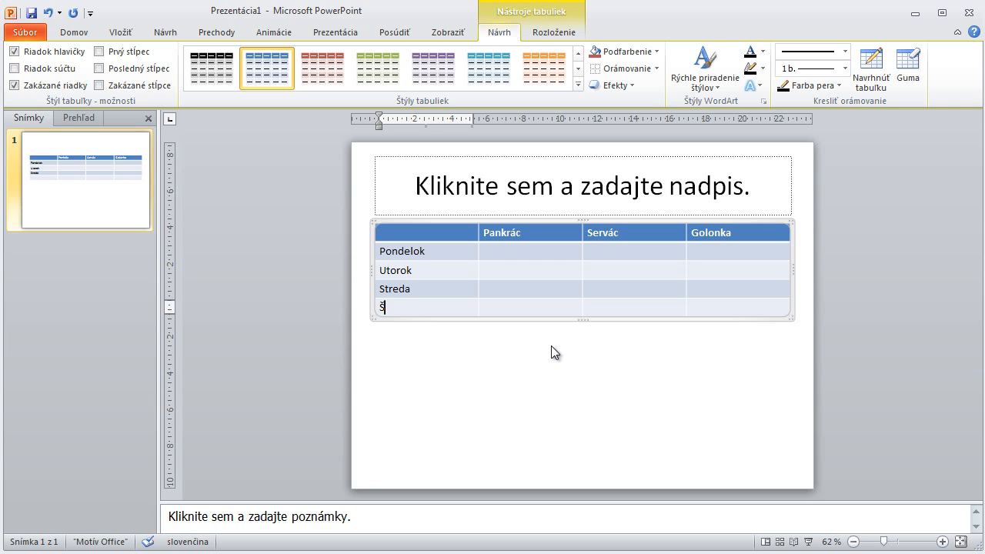
{"action": "type", "text": "tvrtok"}
Add a new row at the end of the table and enter Piatok in its first column.
{"action": "right_click", "coordinate": [531, 307]}
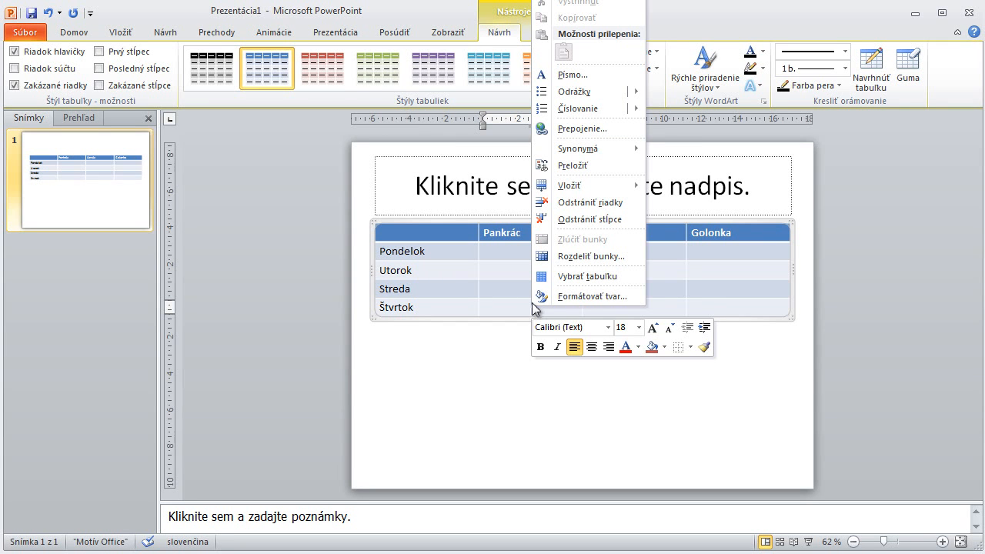
{"action": "mouse_move", "coordinate": [579, 194]}
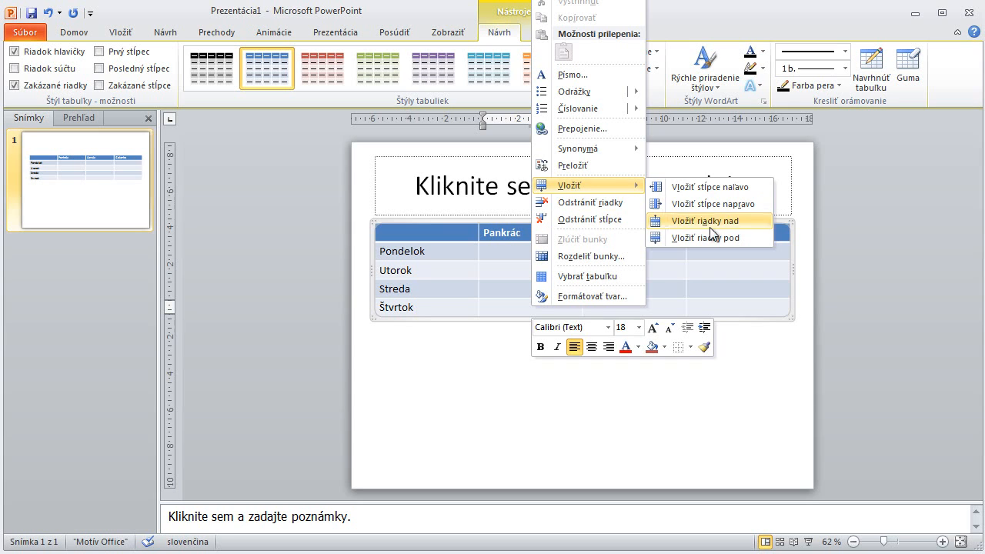
{"action": "left_click", "coordinate": [720, 305]}
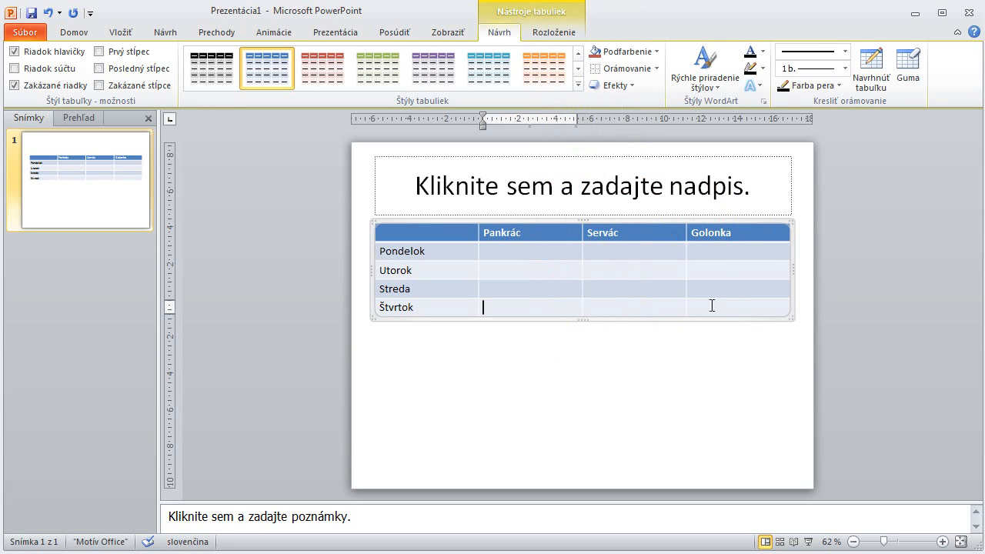
{"action": "key", "text": "Tab"}
{"action": "key", "text": "Tab"}
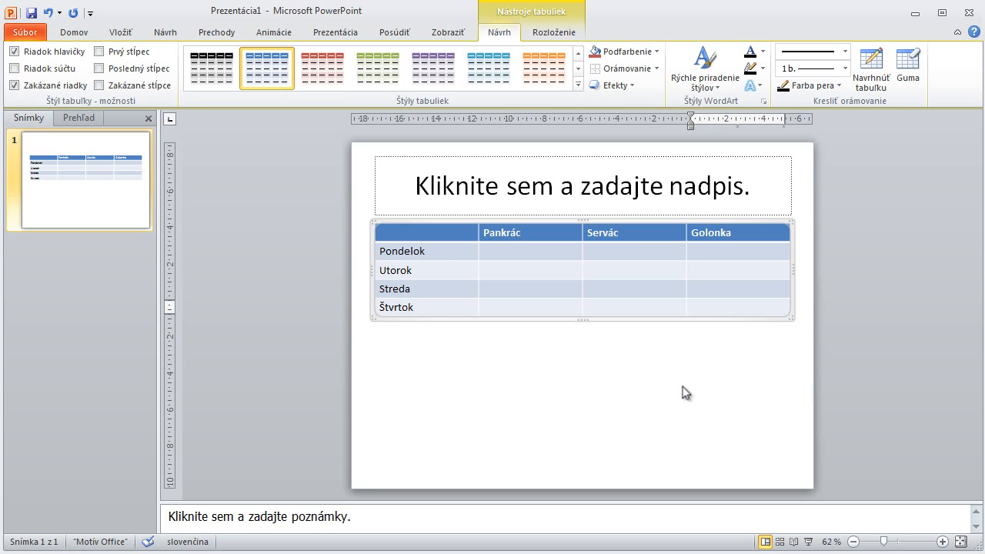
{"action": "key", "text": "Tab"}
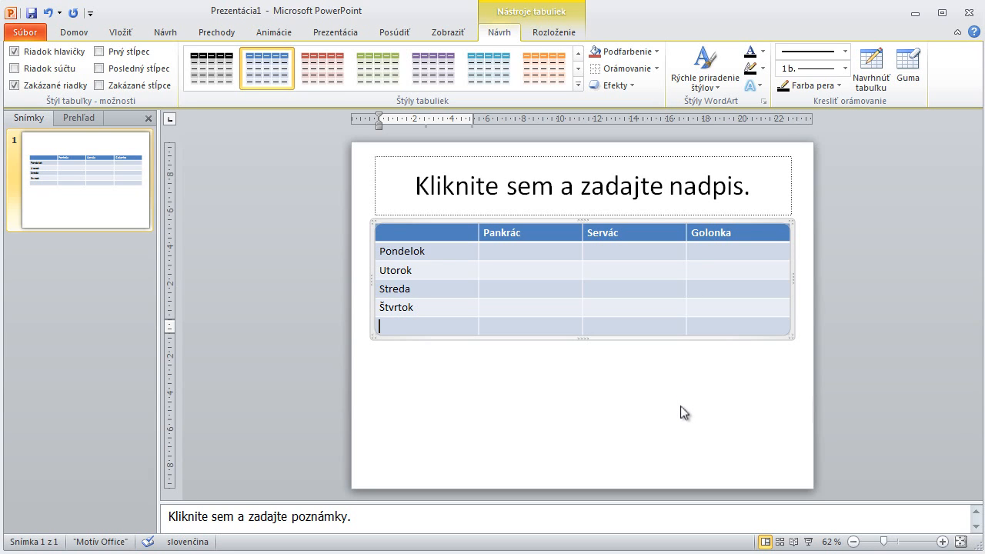
{"action": "type", "text": "Piatok"}
Insert the Wingdings check mark symbol, character code 252, into the Pondelok row's second column.
{"action": "left_click", "coordinate": [522, 252]}
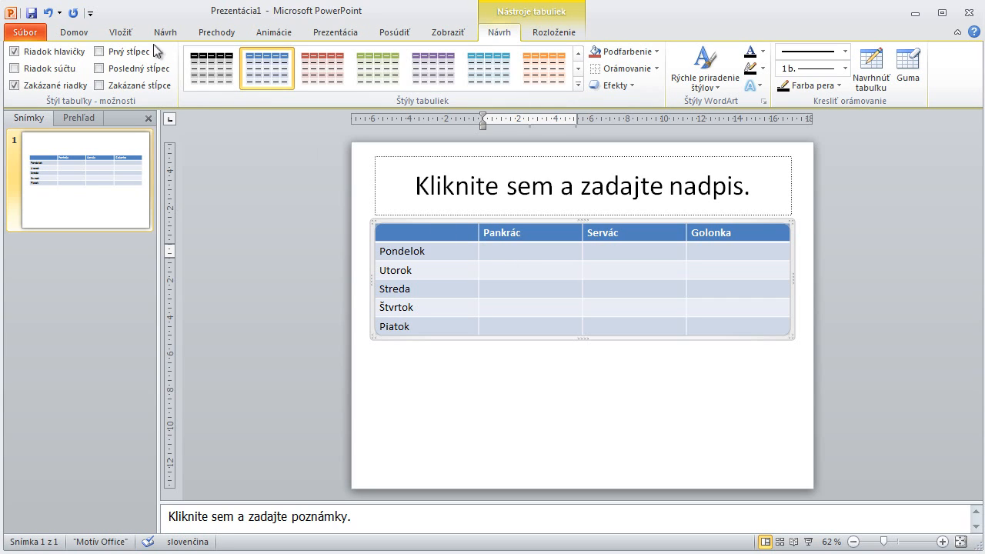
{"action": "left_click", "coordinate": [121, 34]}
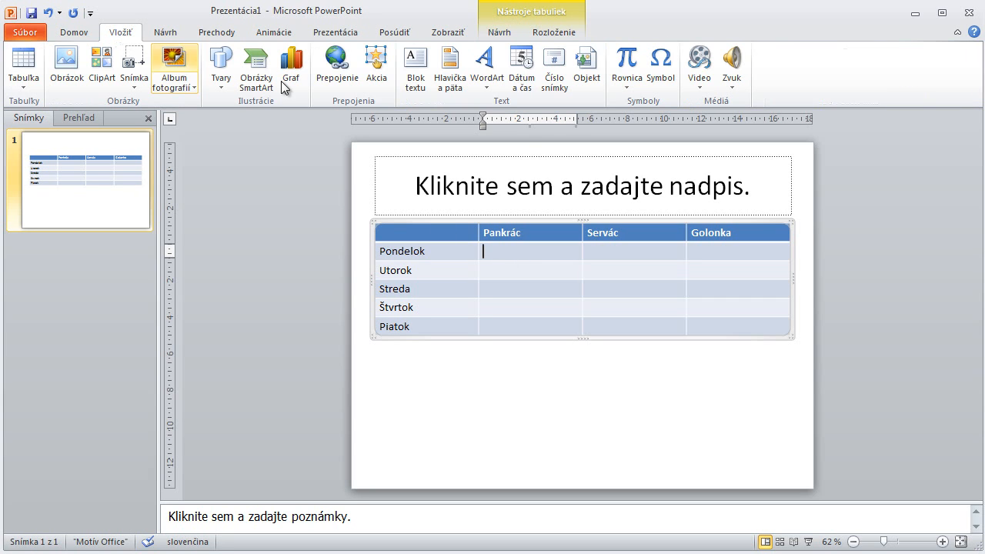
{"action": "left_click", "coordinate": [662, 70]}
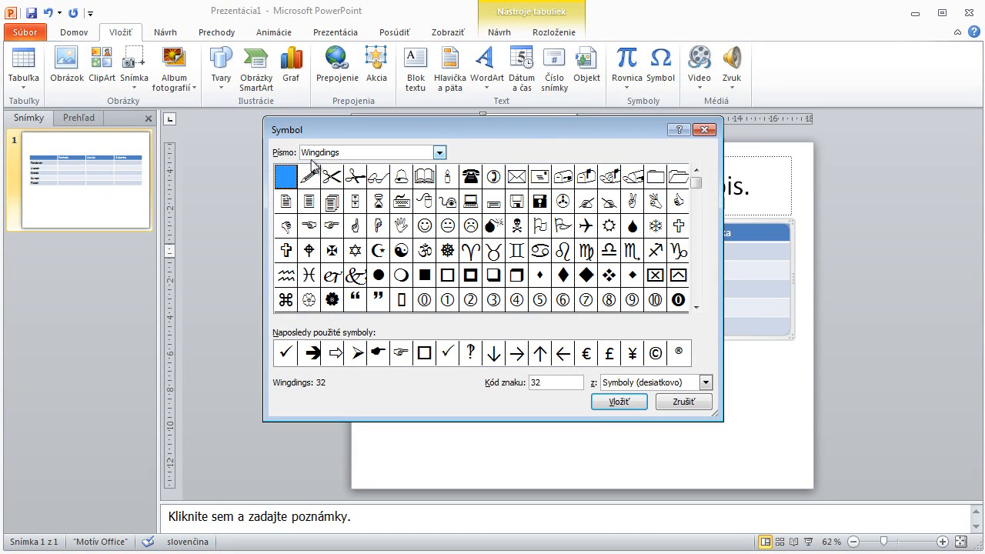
{"action": "left_click_drag", "start_coordinate": [697, 187], "coordinate": [700, 302]}
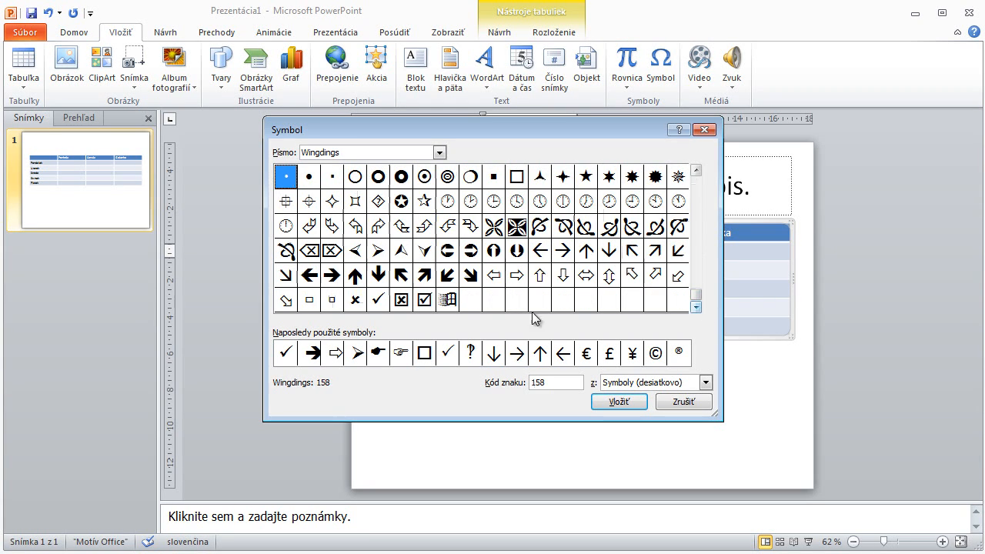
{"action": "left_click", "coordinate": [379, 302]}
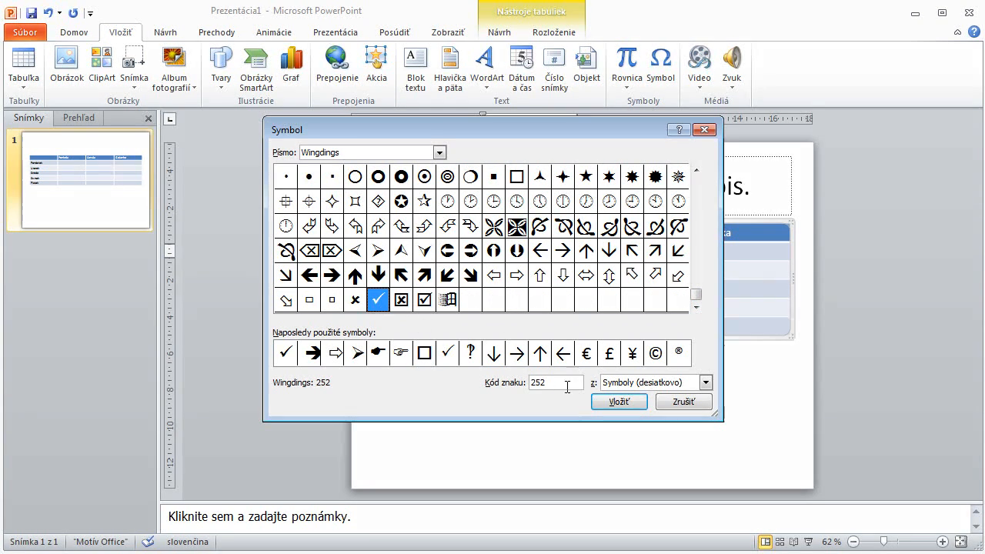
{"action": "left_click", "coordinate": [619, 403]}
{"action": "left_click", "coordinate": [676, 405]}
Copy the check mark and paste it into the Pondelok row's third and fourth columns.
{"action": "left_click_drag", "start_coordinate": [494, 252], "coordinate": [487, 250]}
{"action": "key", "text": "ctrl+c"}
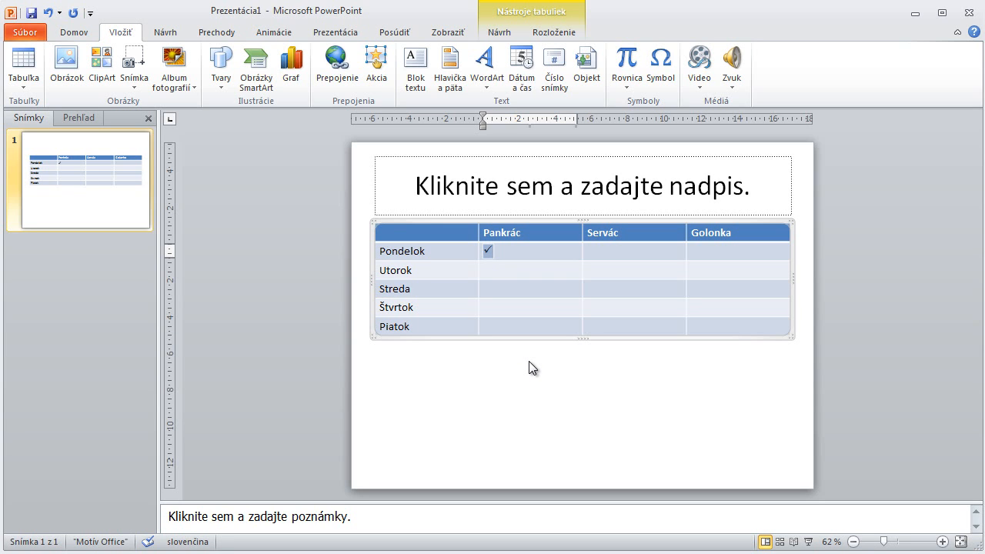
{"action": "left_click", "coordinate": [609, 255]}
{"action": "key", "text": "ctrl+v"}
{"action": "left_click", "coordinate": [726, 255]}
{"action": "key", "text": "ctrl+v"}
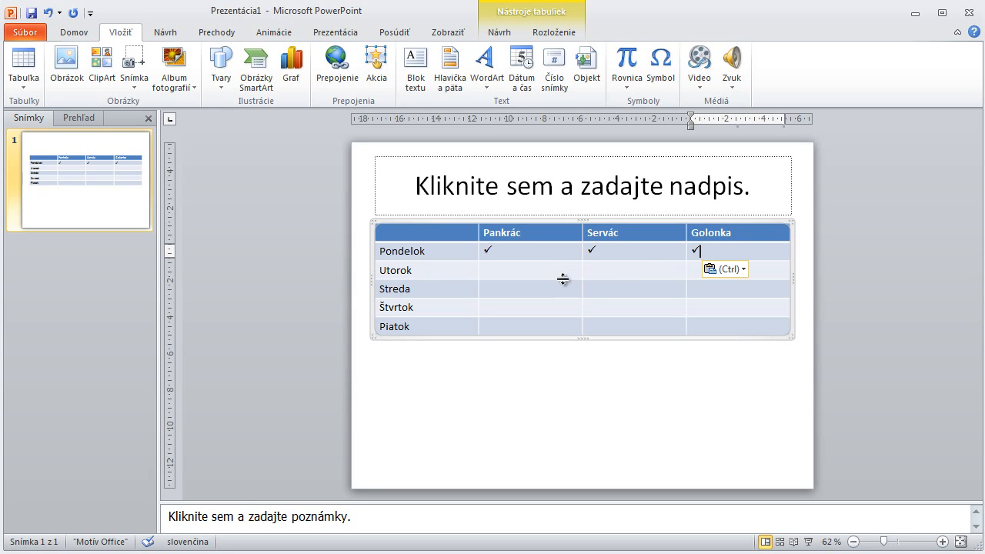
Paste the check mark into the Utorok row's second column and the Streda row's third and fourth columns.
{"action": "left_click", "coordinate": [554, 273]}
{"action": "key", "text": "ctrl+v"}
{"action": "left_click", "coordinate": [603, 285]}
{"action": "key", "text": "ctrl+v"}
{"action": "left_click", "coordinate": [728, 293]}
{"action": "key", "text": "ctrl+v"}
Paste the check mark into the second to fourth columns of the Štvrtok row and the third column of the Piatok row.
{"action": "left_click", "coordinate": [536, 307]}
{"action": "key", "text": "ctrl+v"}
{"action": "left_click", "coordinate": [618, 326]}
{"action": "key", "text": "ctrl+v"}
{"action": "left_click", "coordinate": [684, 311]}
{"action": "key", "text": "ctrl+v"}
{"action": "left_click", "coordinate": [628, 308]}
{"action": "key", "text": "ctrl+v"}
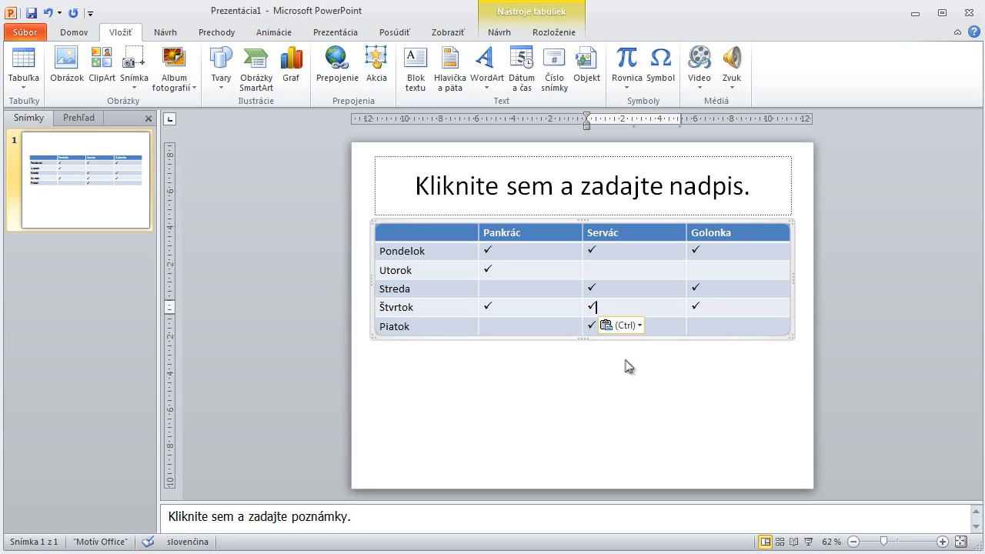
Enlarge the table to about 23.2 cm wide and 9.5 cm high, and centre the check mark cells' contents horizontally.
{"action": "left_click_drag", "start_coordinate": [791, 336], "coordinate": [797, 397]}
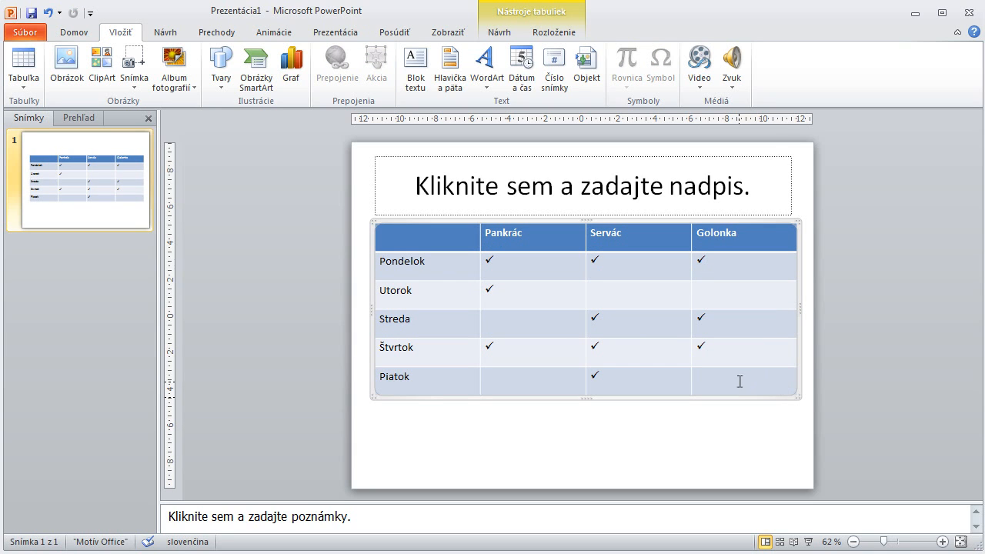
{"action": "left_click_drag", "start_coordinate": [486, 265], "coordinate": [702, 378]}
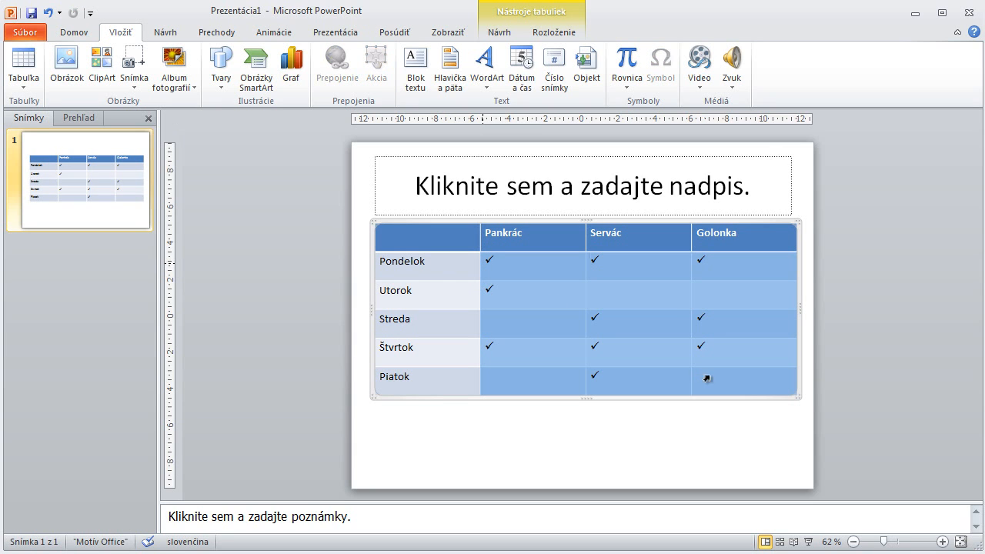
{"action": "left_click", "coordinate": [555, 33]}
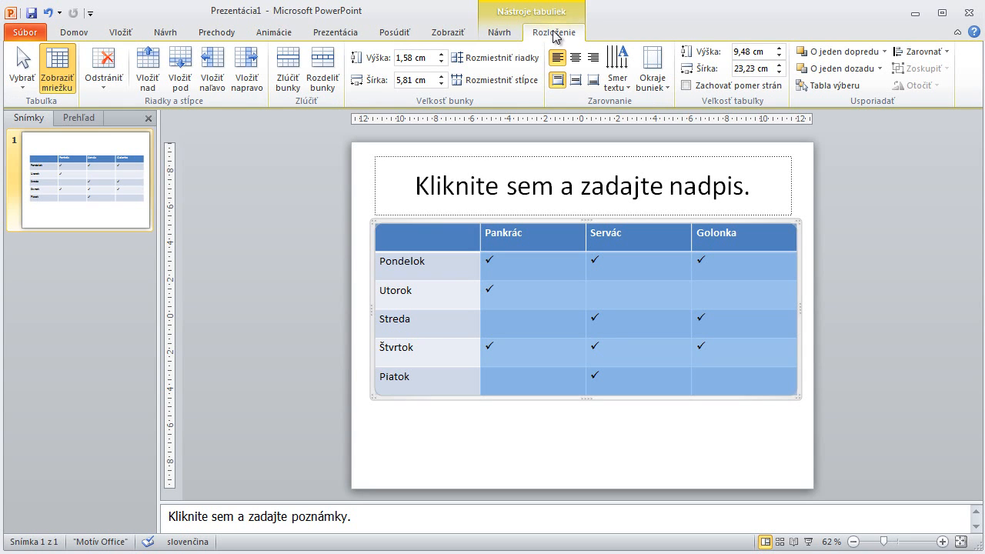
{"action": "left_click", "coordinate": [576, 59]}
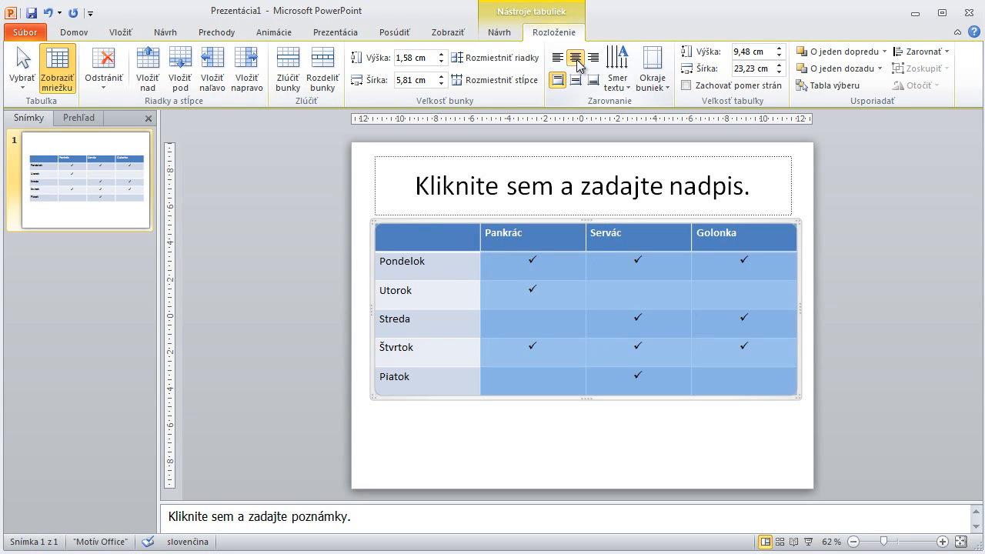
{"action": "left_click", "coordinate": [593, 58]}
{"action": "left_click", "coordinate": [576, 57]}
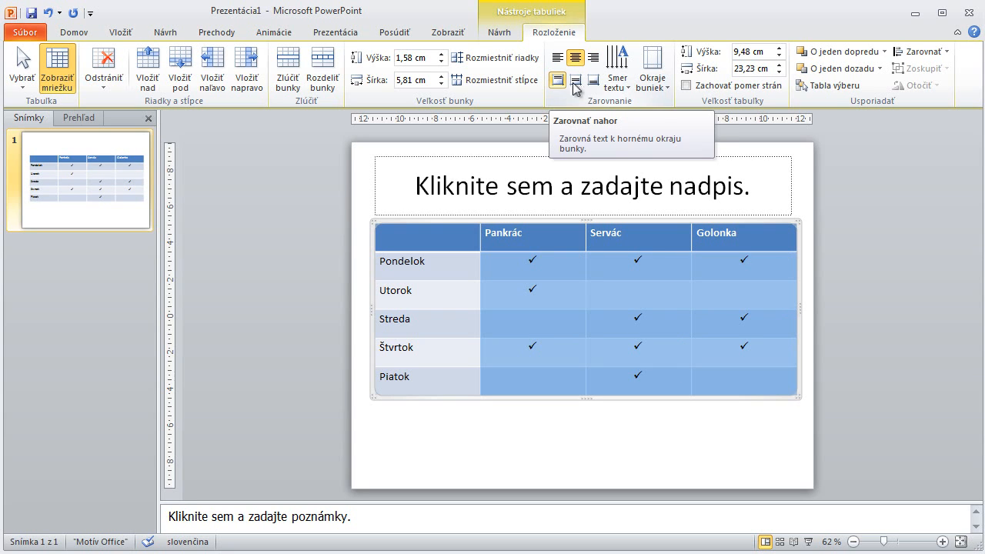
Centre the check mark cells' contents vertically after trying bottom alignment.
{"action": "left_click", "coordinate": [576, 80]}
{"action": "left_click", "coordinate": [592, 80]}
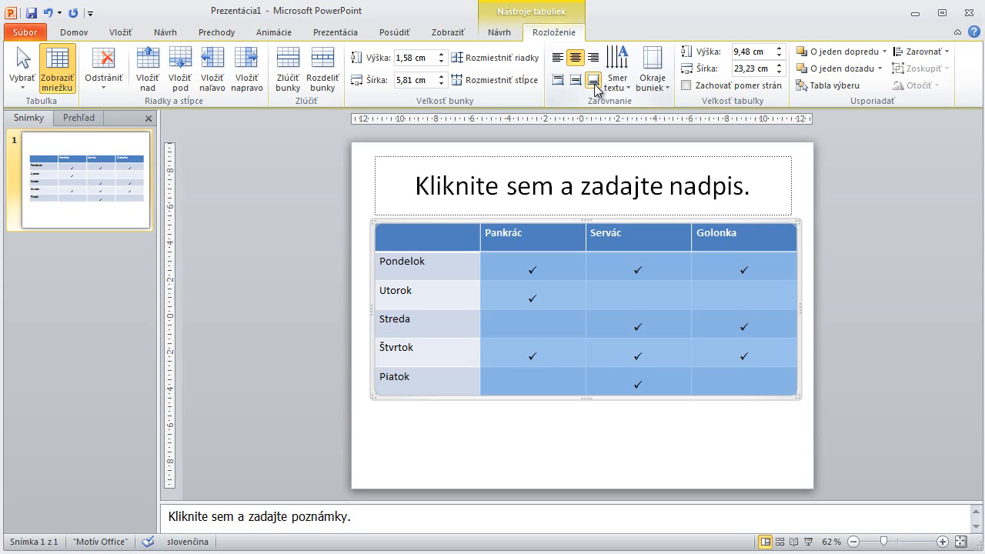
{"action": "left_click", "coordinate": [576, 80]}
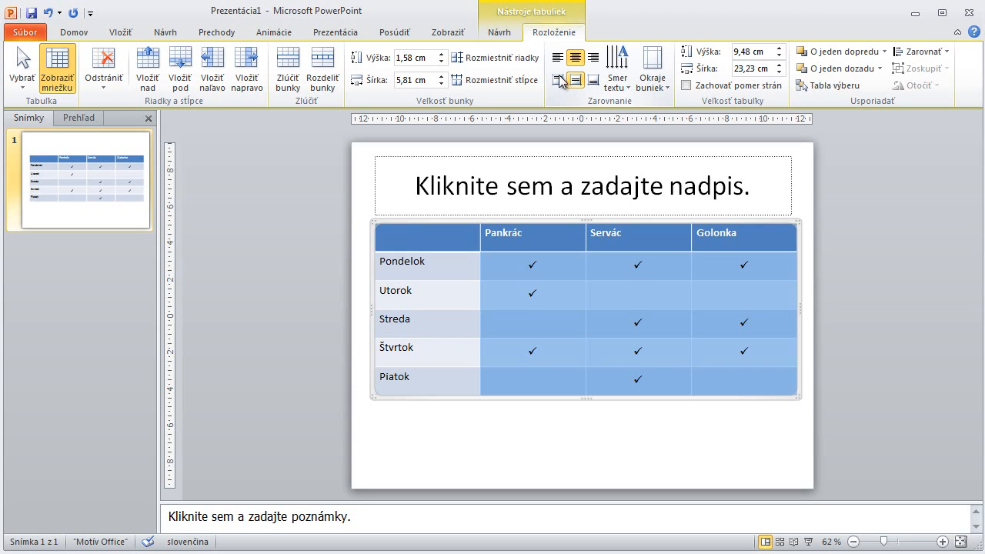
Shade all cells of the table with a light blue theme colour and look at the available border options.
{"action": "left_click", "coordinate": [502, 35]}
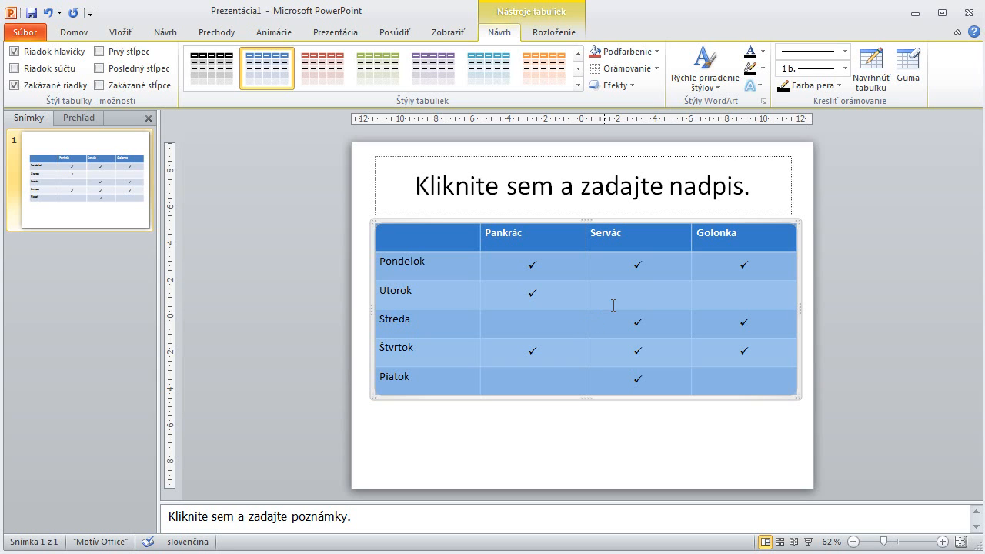
{"action": "left_click", "coordinate": [654, 52]}
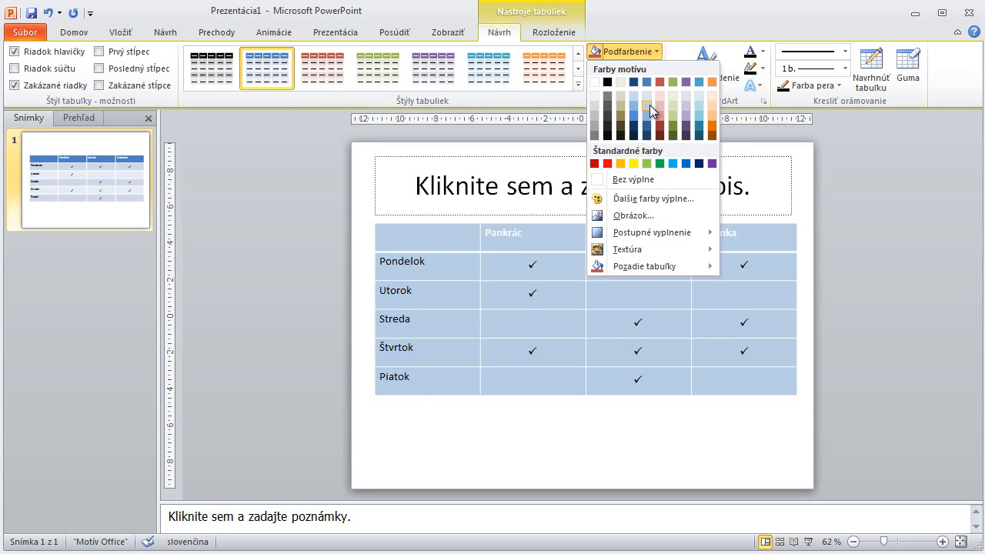
{"action": "left_click", "coordinate": [650, 105]}
{"action": "left_click", "coordinate": [658, 69]}
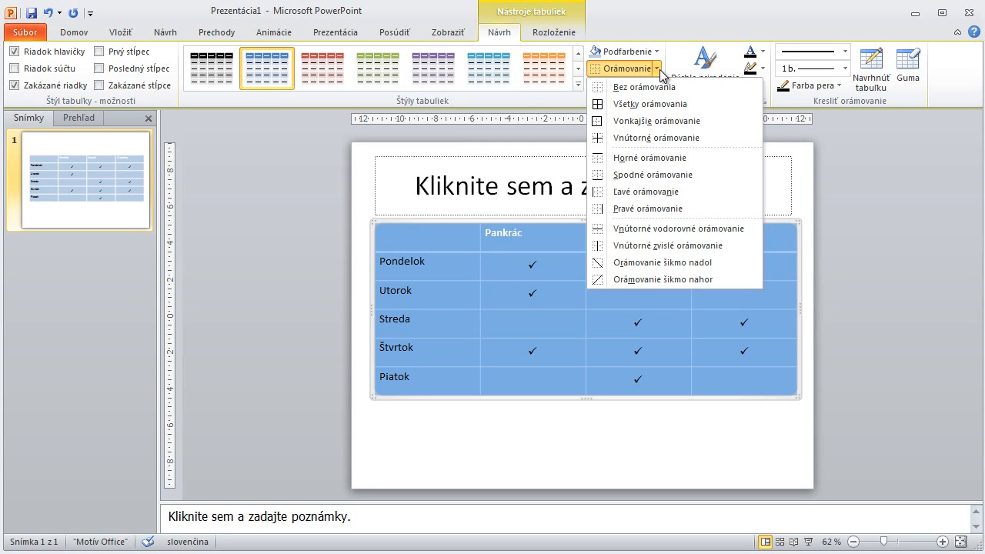
{"action": "left_click", "coordinate": [659, 71]}
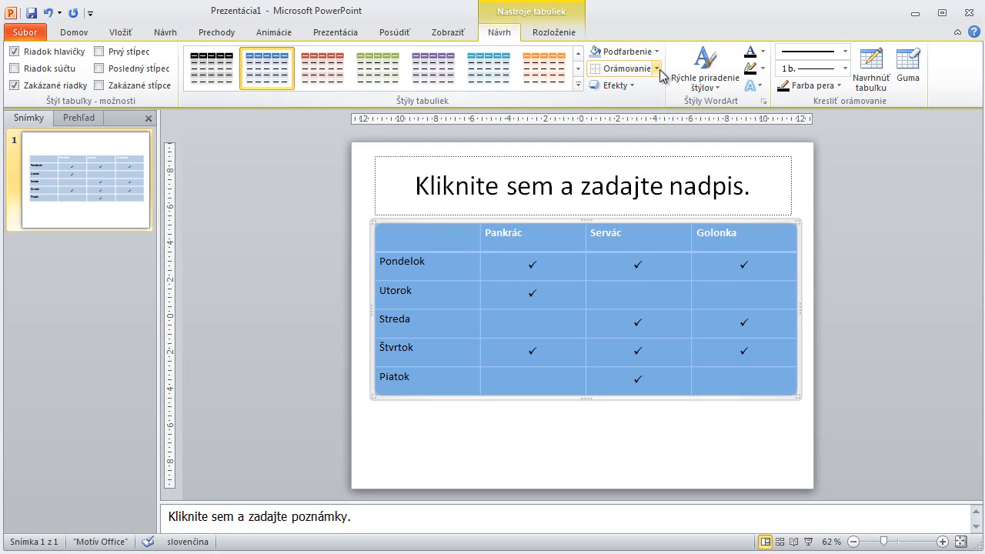
Apply the orange medium table style with the coloured header, and turn off its banded rows and header row.
{"action": "left_click", "coordinate": [578, 85]}
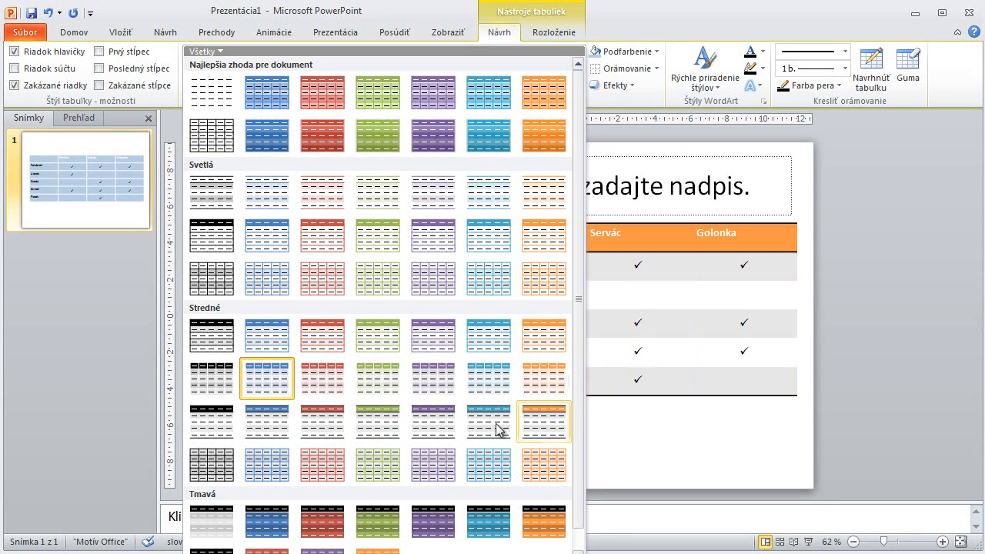
{"action": "left_click", "coordinate": [543, 389]}
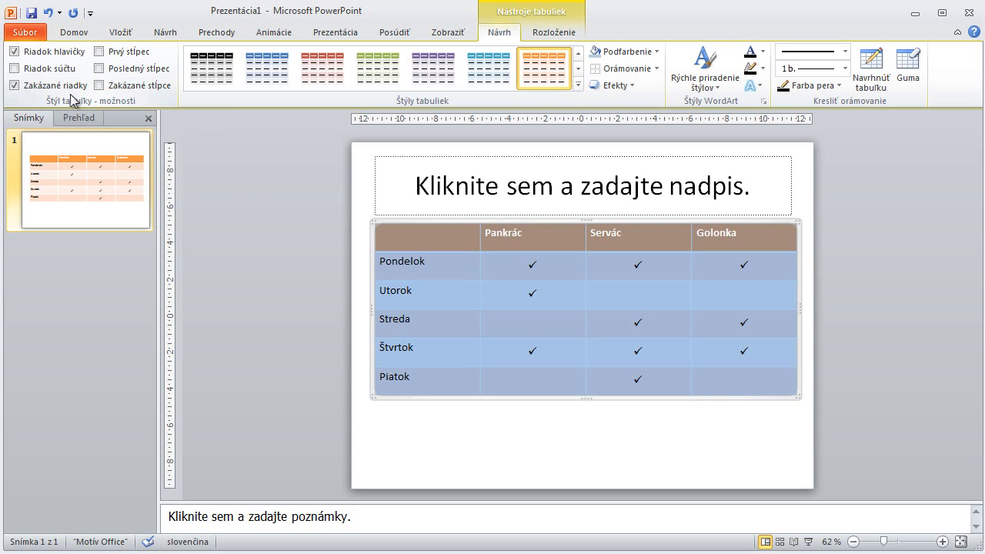
{"action": "left_click", "coordinate": [14, 85]}
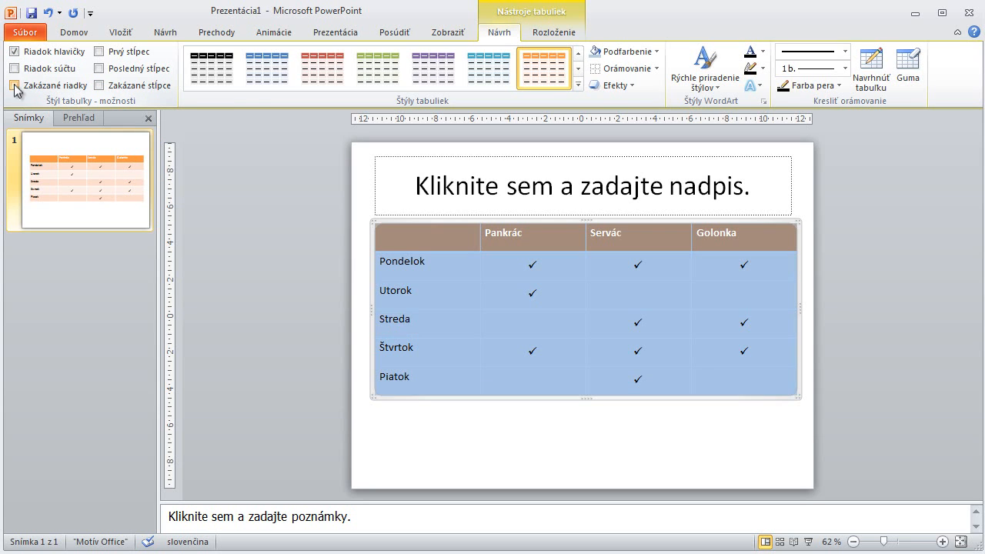
{"action": "left_click", "coordinate": [14, 52]}
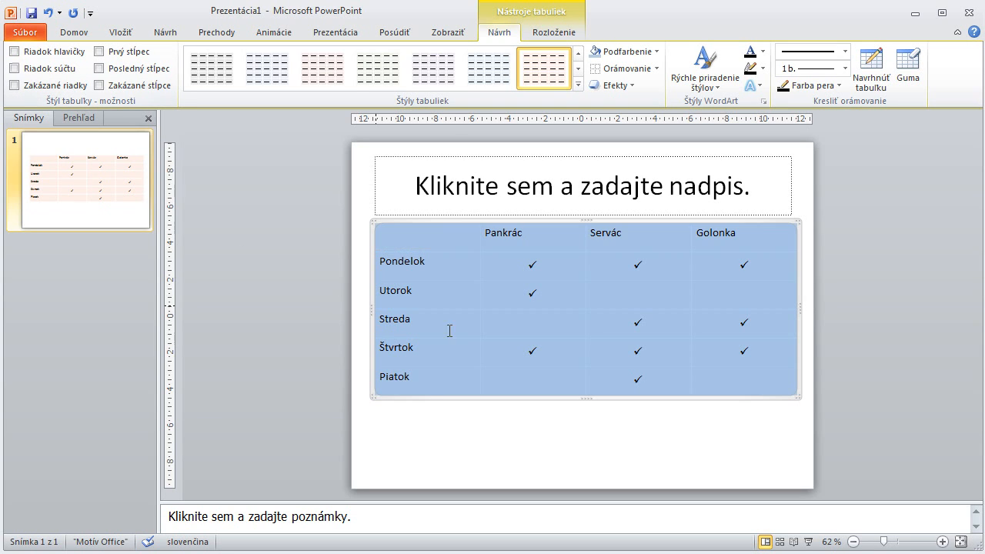
Select all table cells again and try the header row formatting on and off.
{"action": "left_click", "coordinate": [501, 350]}
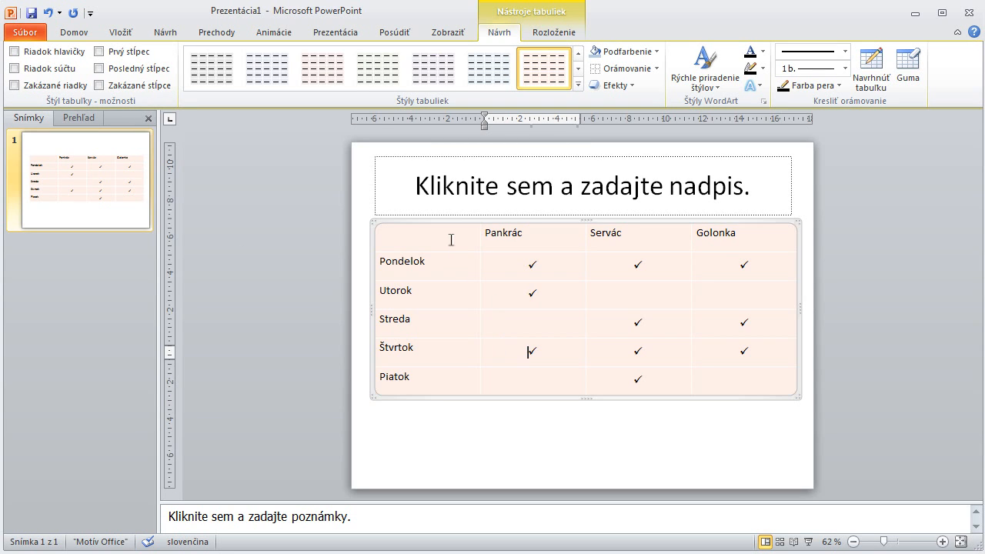
{"action": "left_click_drag", "start_coordinate": [451, 238], "coordinate": [742, 396]}
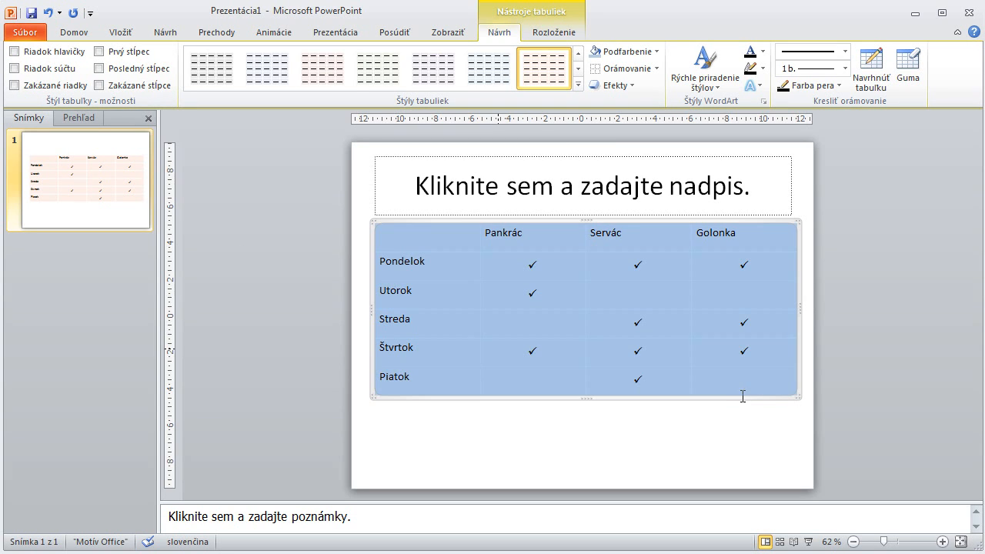
{"action": "left_click", "coordinate": [15, 51]}
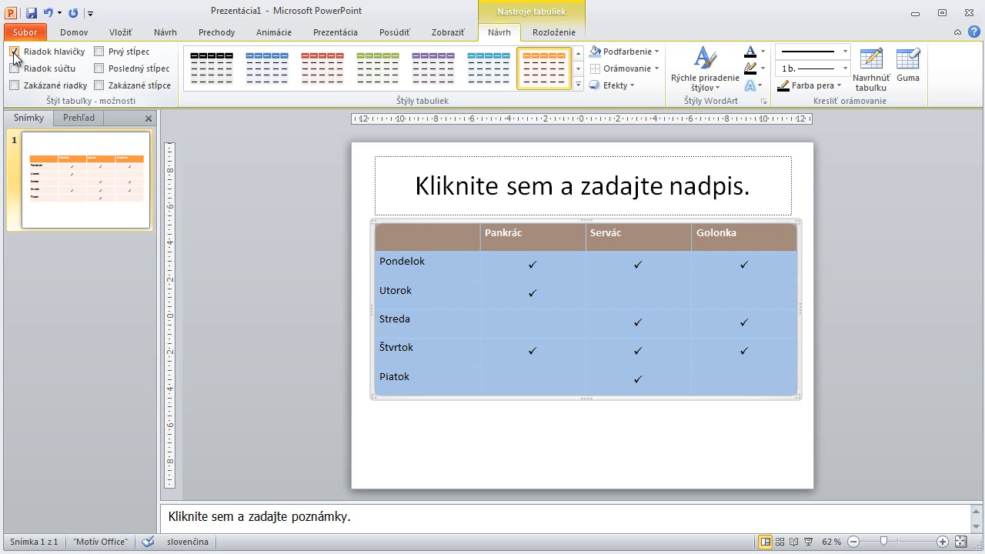
{"action": "left_click", "coordinate": [14, 54]}
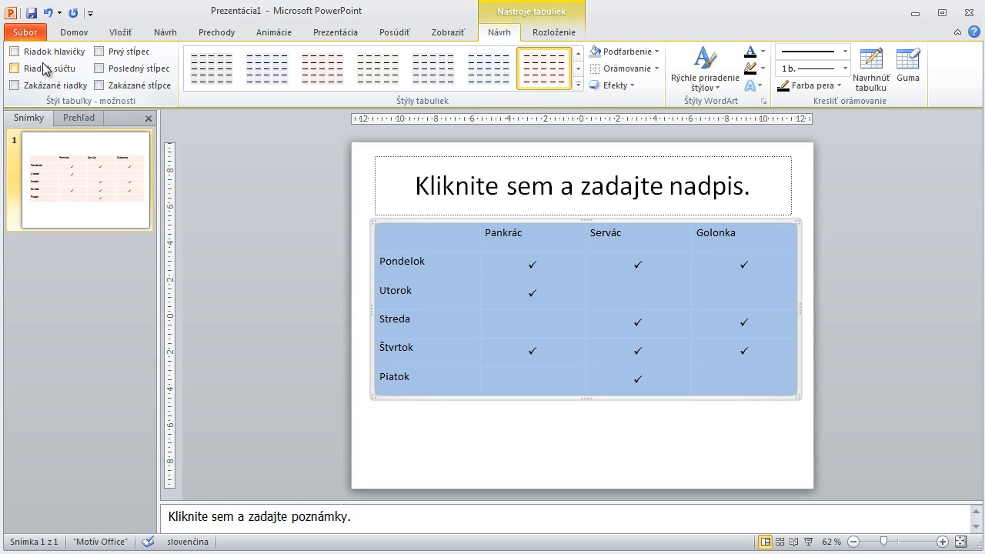
Try the total row formatting on and off, and turn on the first column formatting (Prvý stĺpec).
{"action": "left_click", "coordinate": [31, 73]}
{"action": "left_click", "coordinate": [28, 70]}
{"action": "left_click", "coordinate": [122, 56]}
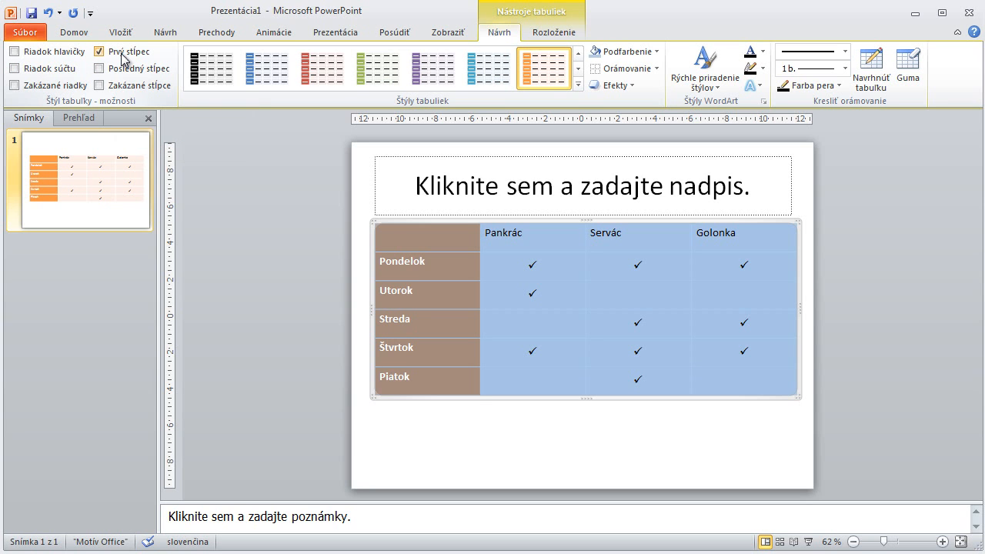